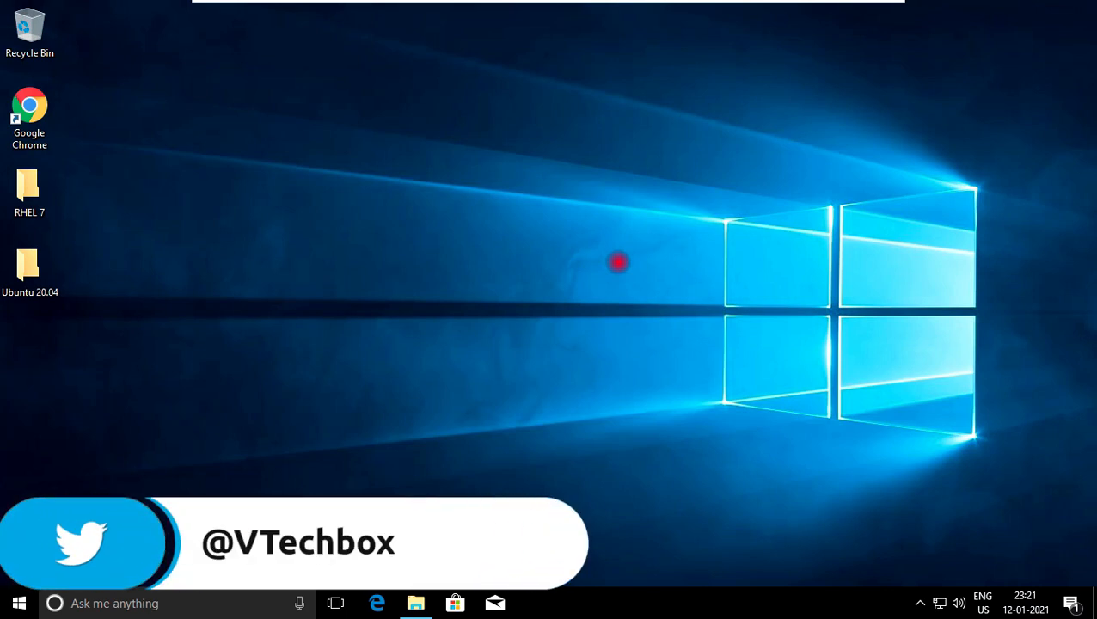
pyautogui.rightClick(591, 217)
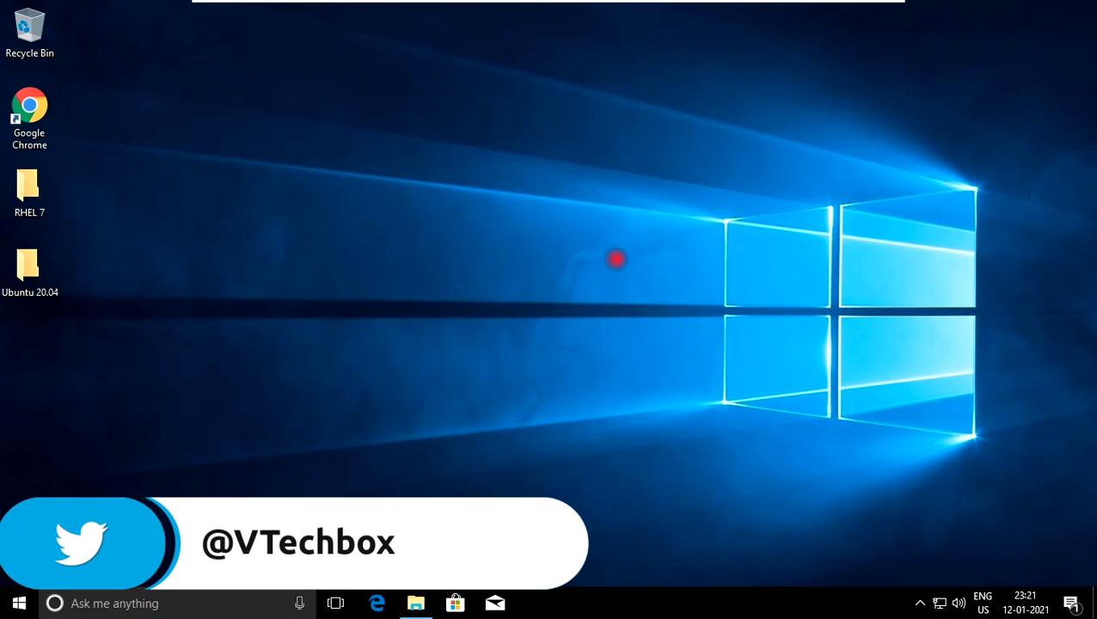
pyautogui.click(626, 267)
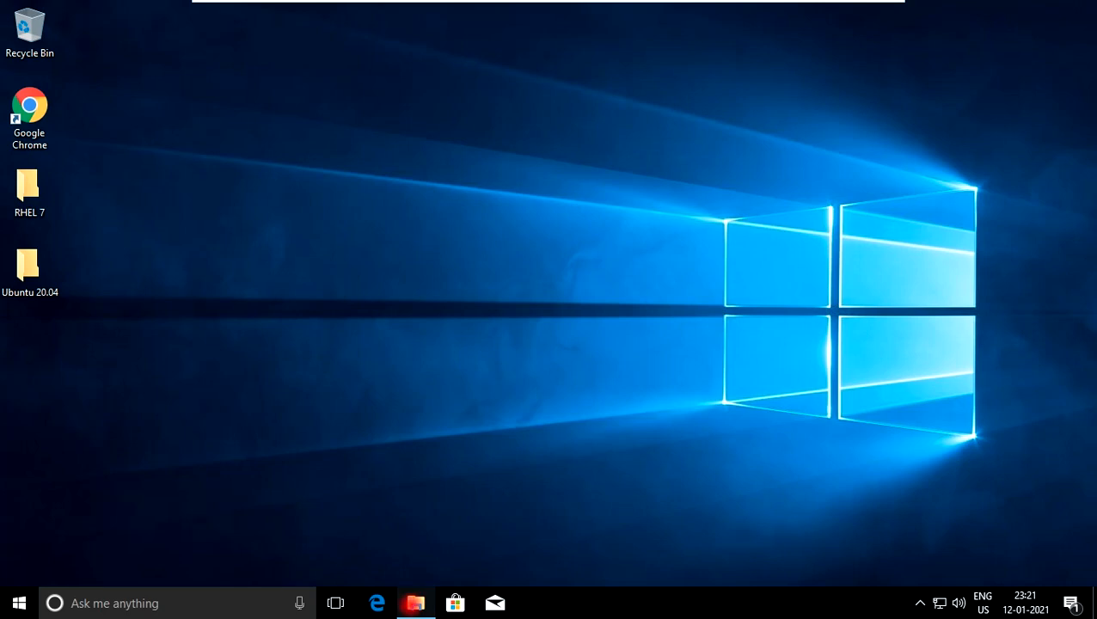
# Open File Explorer at This PC to view the available drives
pyautogui.click(416, 603)
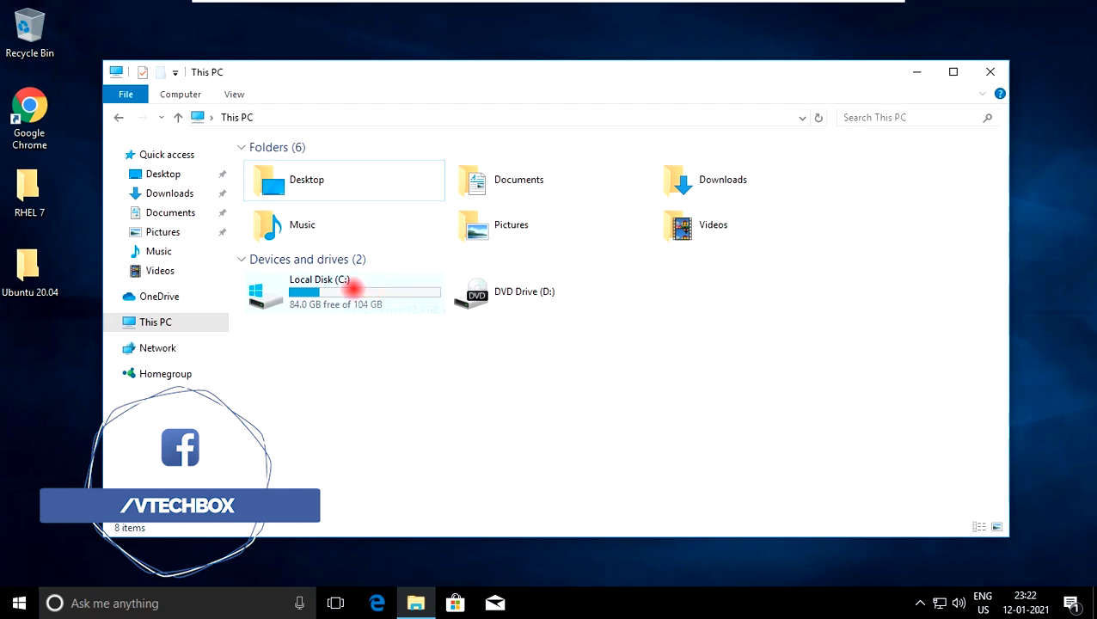
pyautogui.moveTo(344, 293)
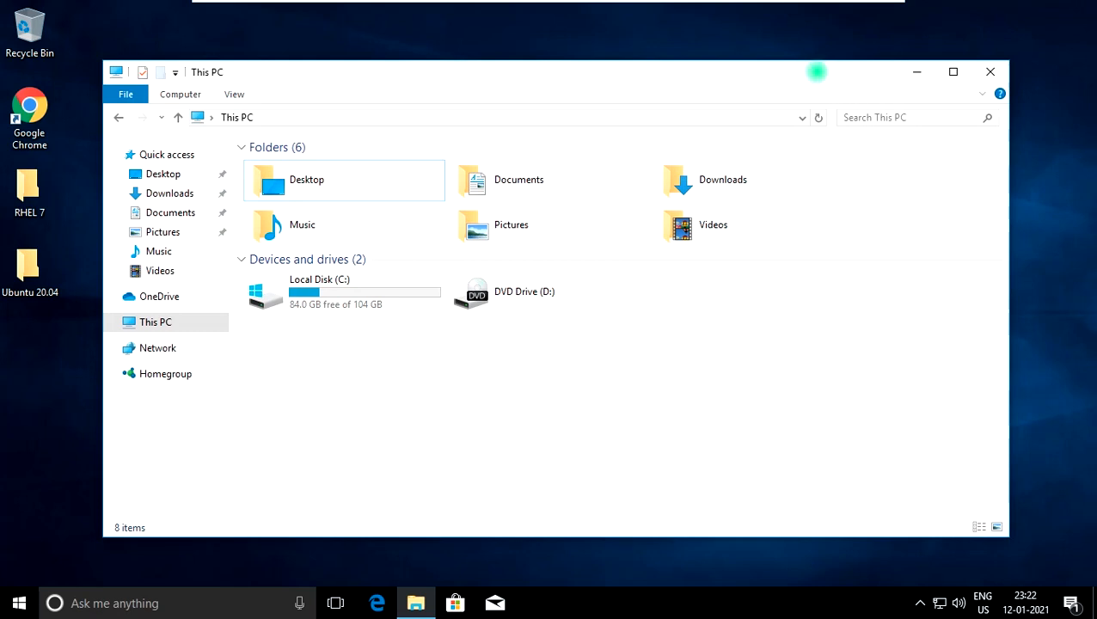
pyautogui.moveTo(819, 73); pyautogui.dragTo(800, 64)
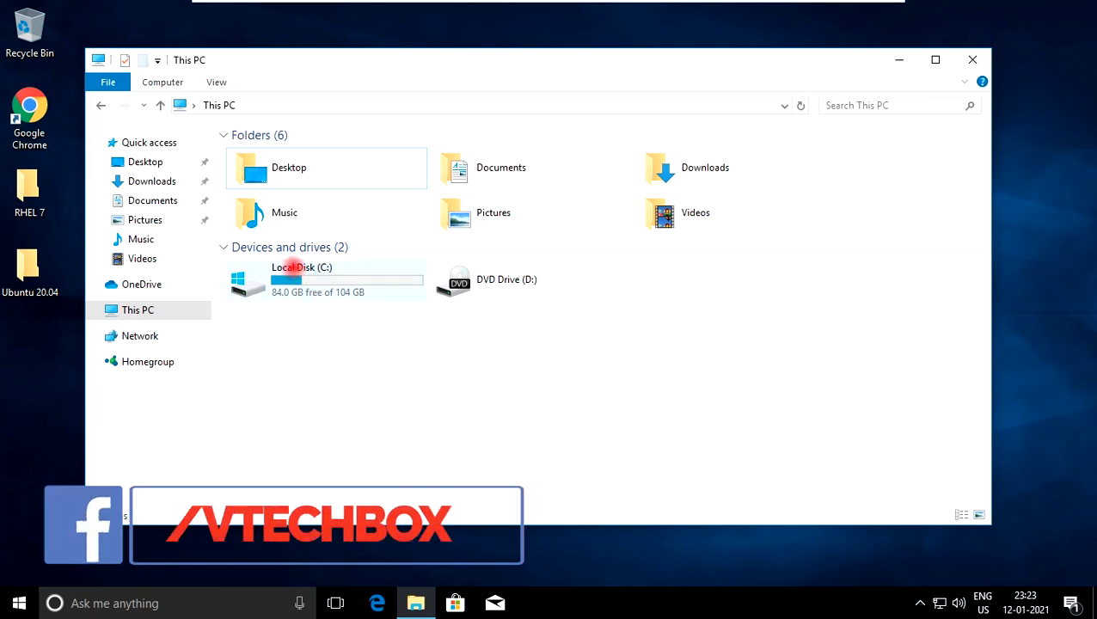
# Rename the Local Disk (C:) drive as HDD and minimize the File Explorer window
pyautogui.click(293, 267)
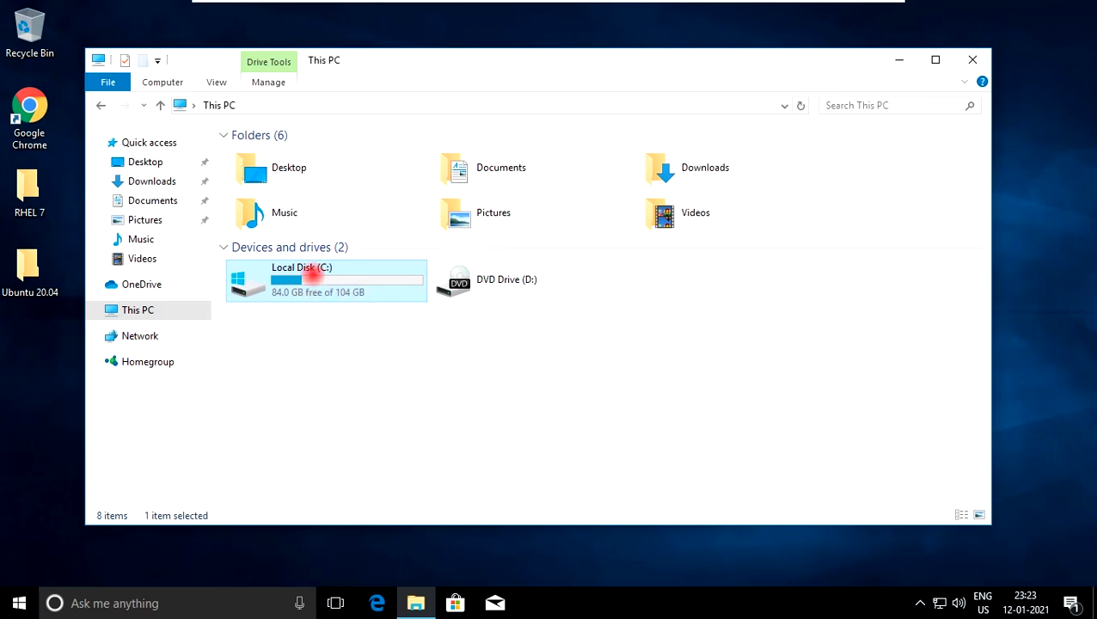
pyautogui.rightClick(315, 270)
pyautogui.click(362, 505)
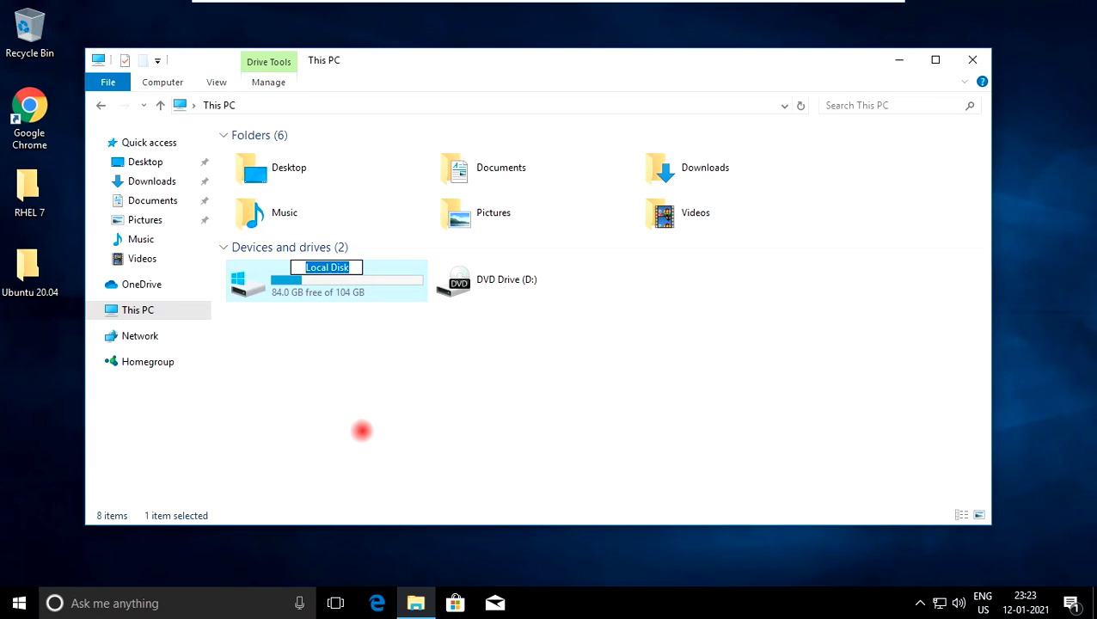
pyautogui.write('HDDD')
pyautogui.click(362, 430)
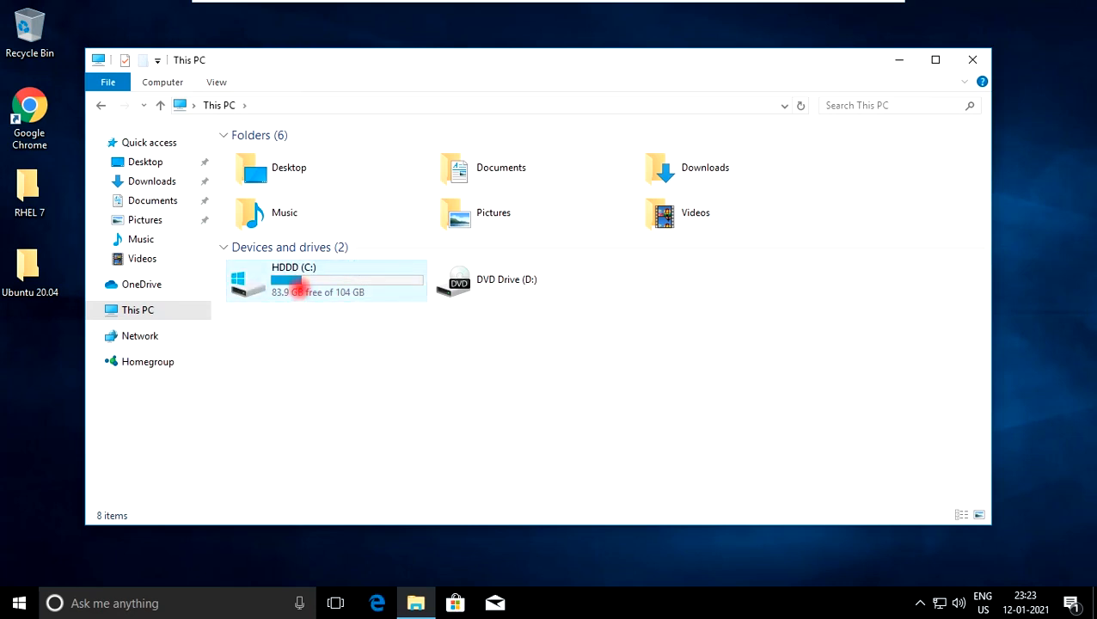
pyautogui.rightClick(298, 293)
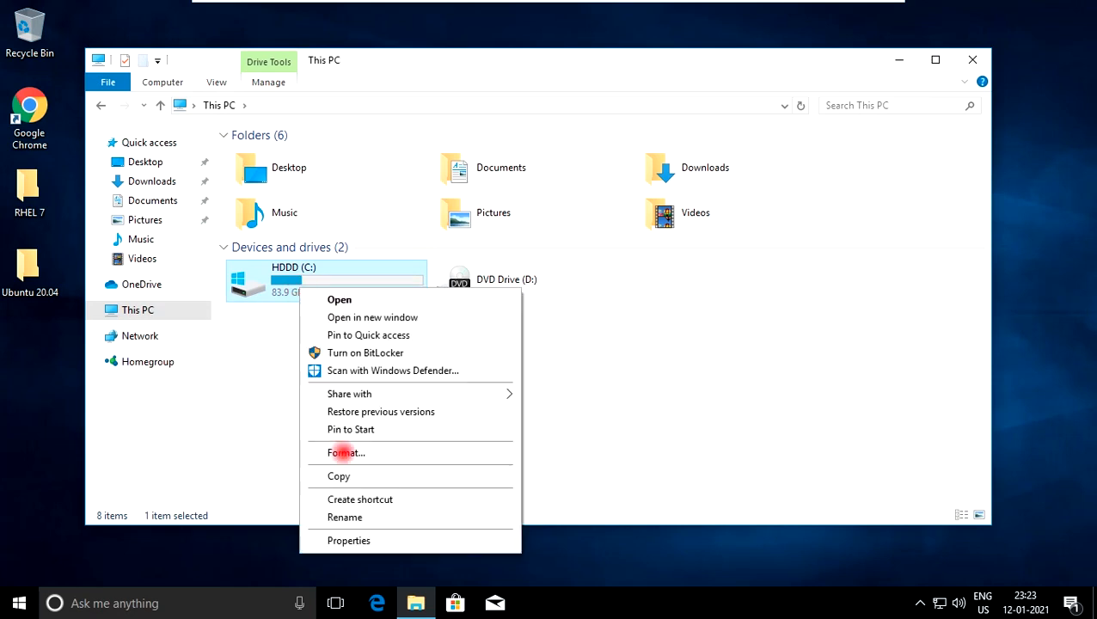
pyautogui.click(352, 516)
pyautogui.click(340, 269)
pyautogui.press('BackSpace')
pyautogui.click(332, 372)
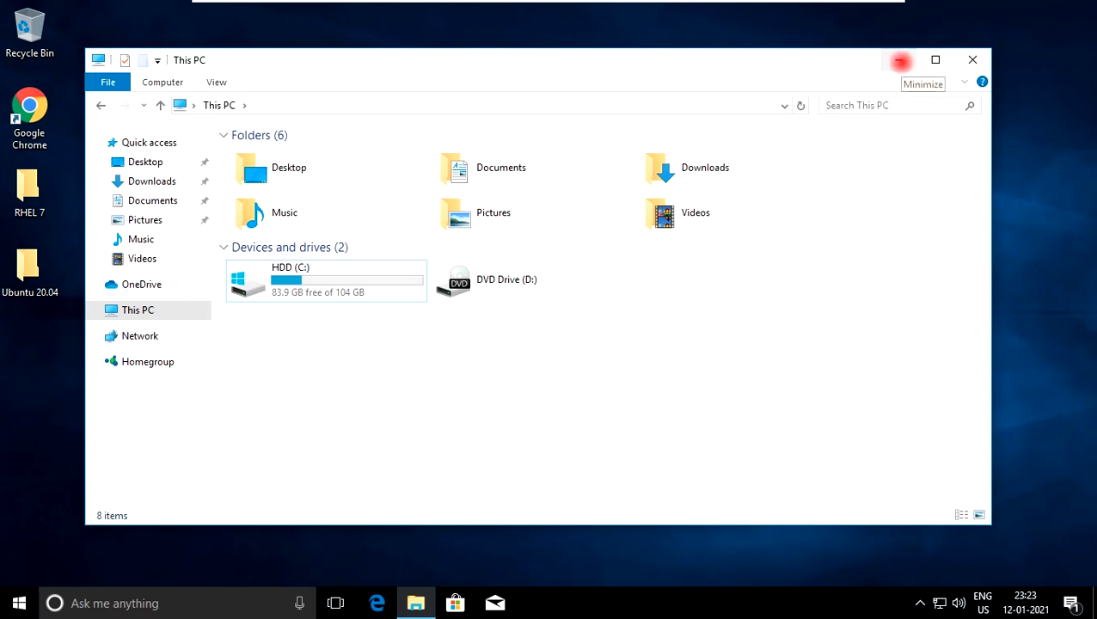
pyautogui.click(899, 61)
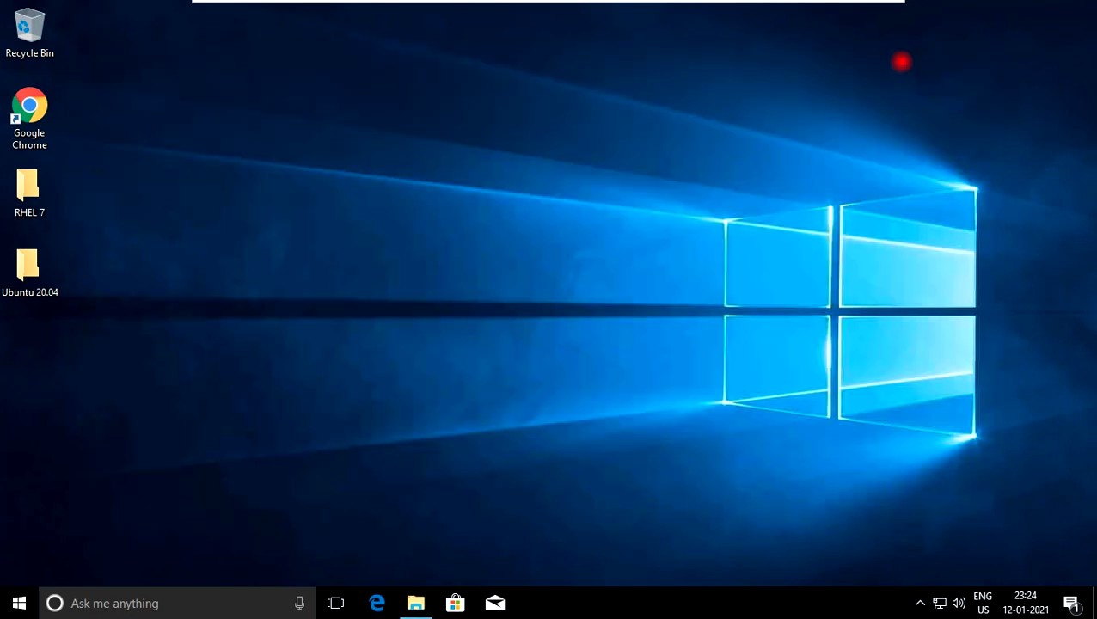
pyautogui.rightClick(551, 127)
pyautogui.click(585, 175)
pyautogui.rightClick(399, 227)
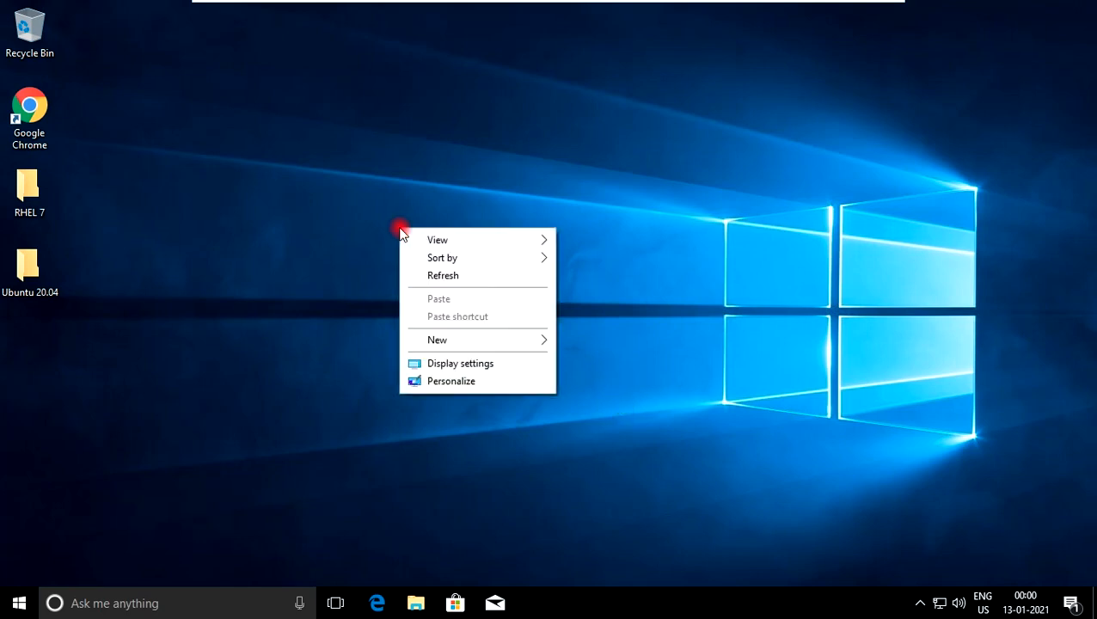
pyautogui.click(442, 279)
pyautogui.rightClick(442, 219)
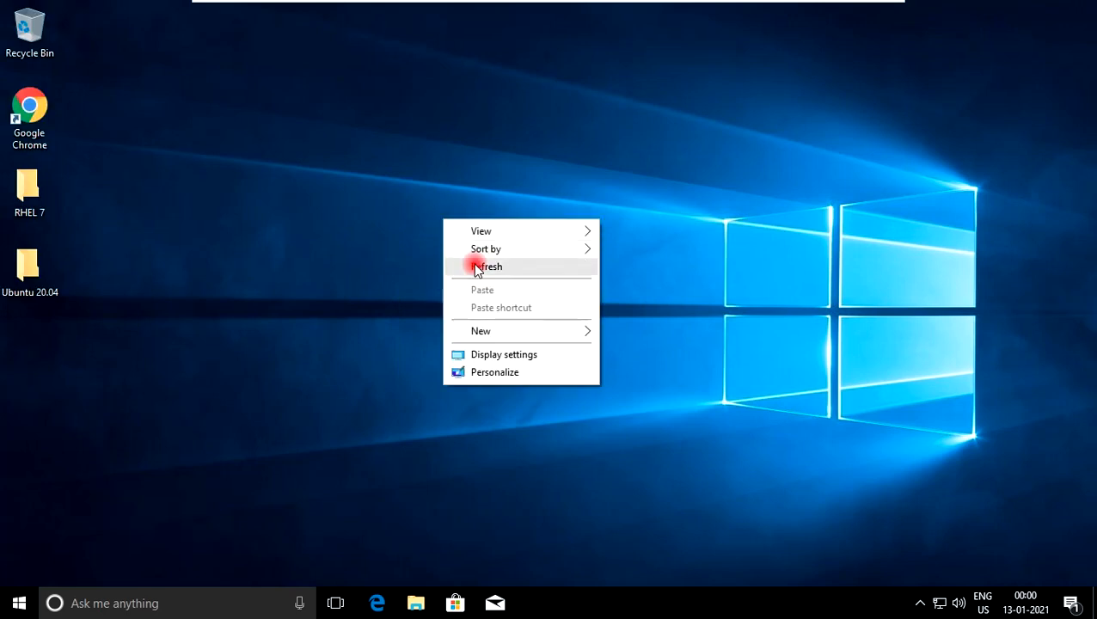
pyautogui.click(477, 270)
pyautogui.rightClick(465, 229)
pyautogui.click(489, 276)
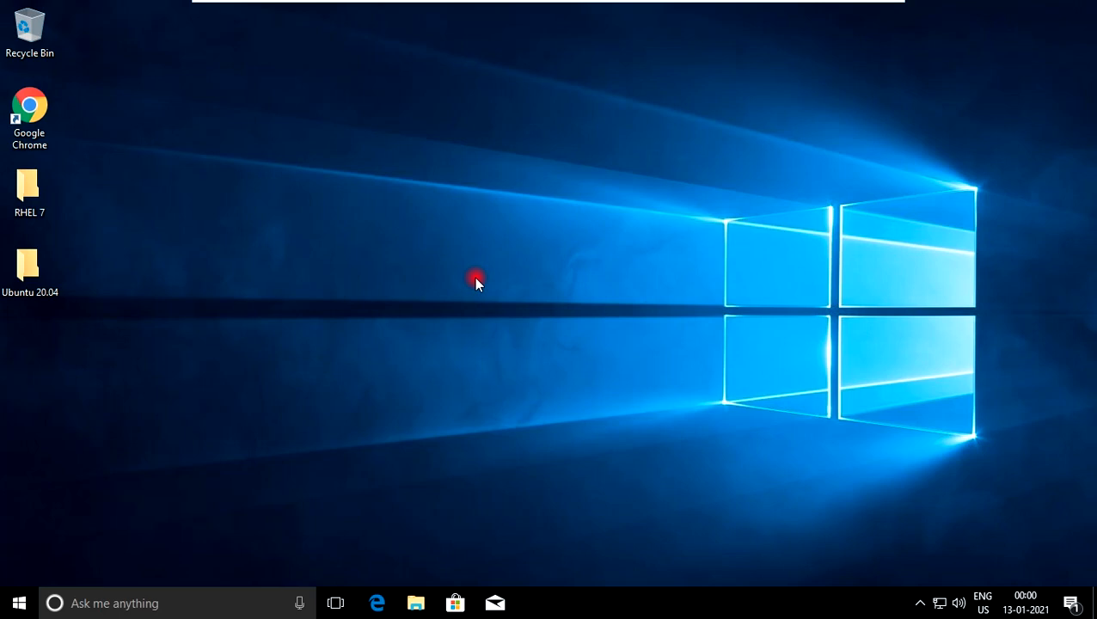
# Run diskmgmt.msc to open Disk Management and initialize Disk 0 with the MBR (Master Boot Record) partition style
pyautogui.press('super+r')
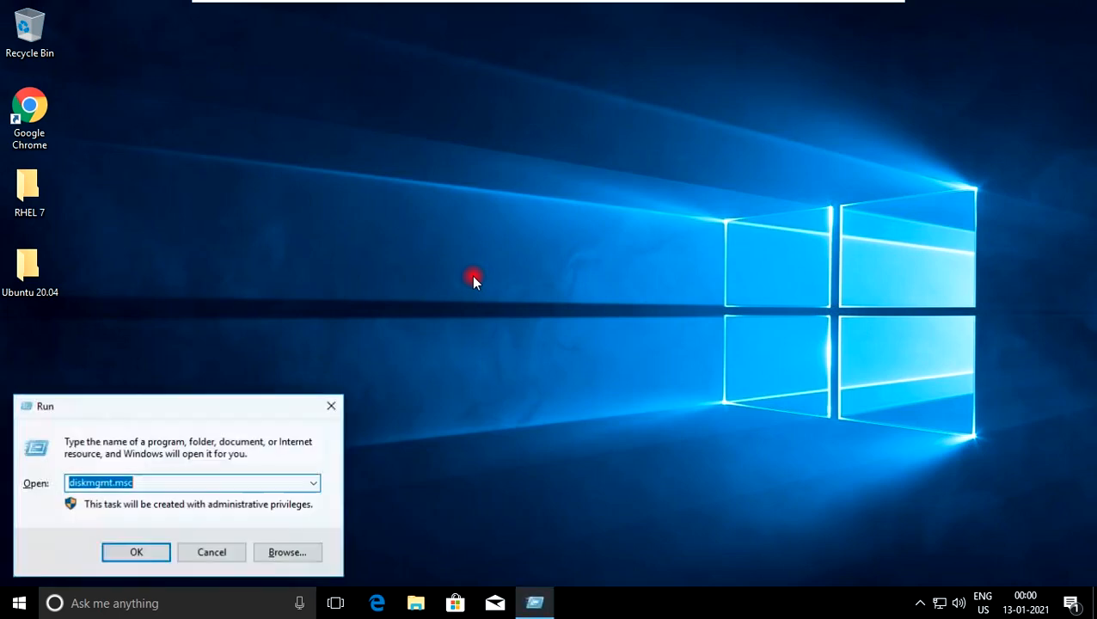
pyautogui.click(222, 482)
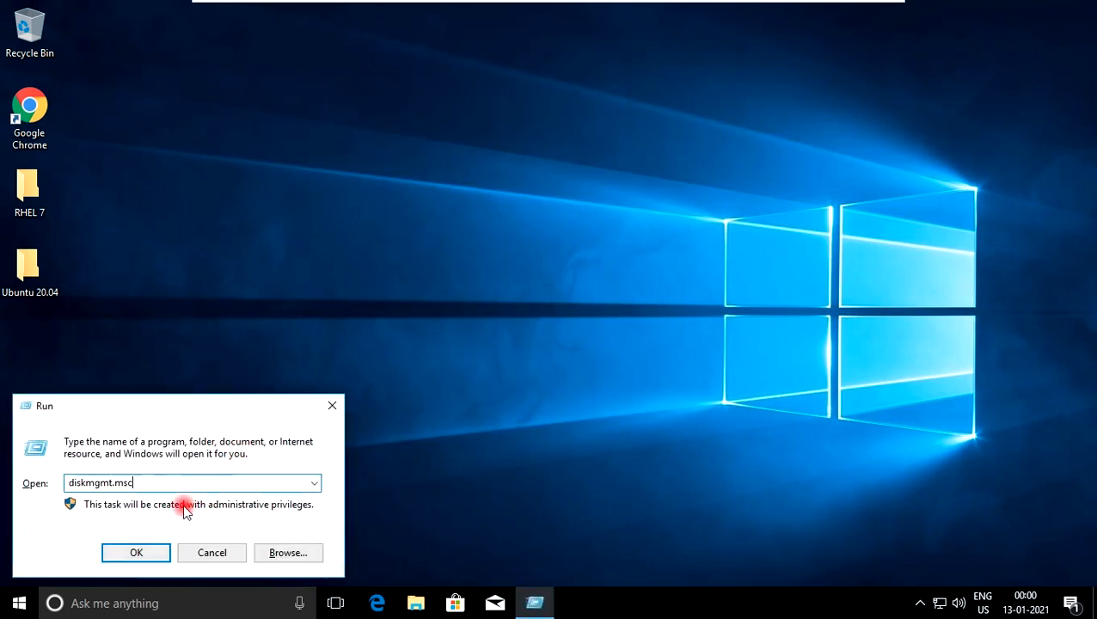
pyautogui.click(150, 558)
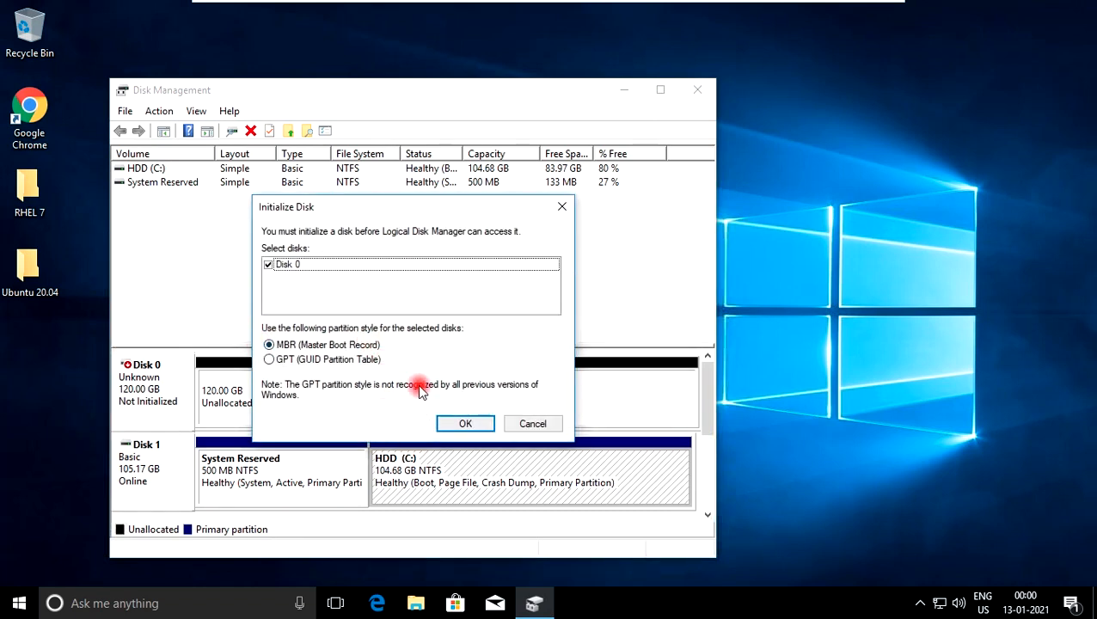
pyautogui.moveTo(394, 211); pyautogui.dragTo(516, 214)
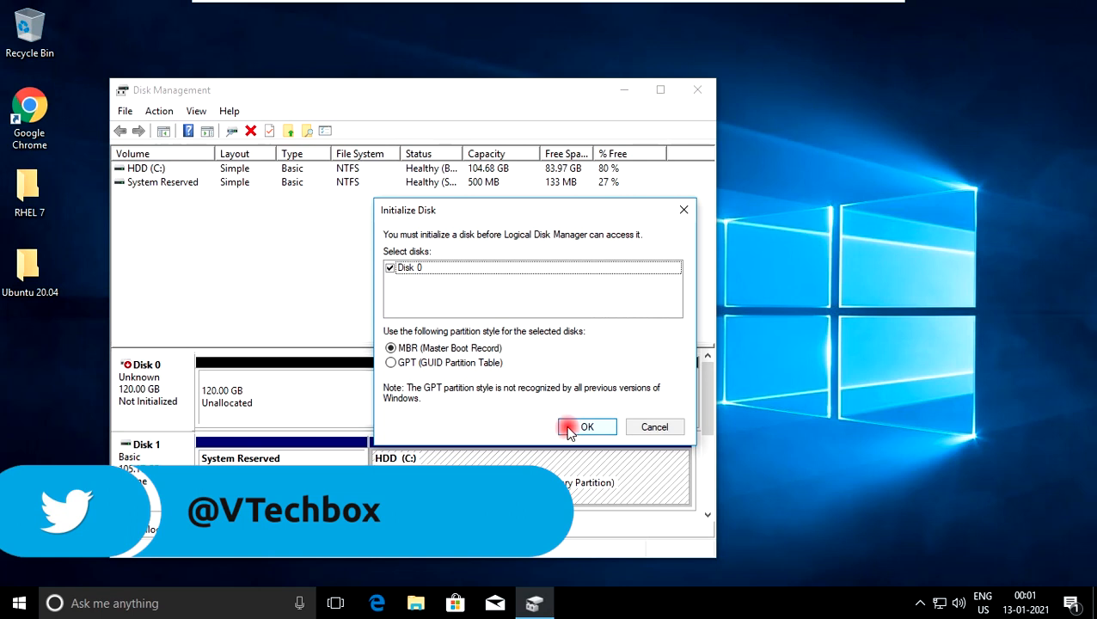
pyautogui.click(568, 427)
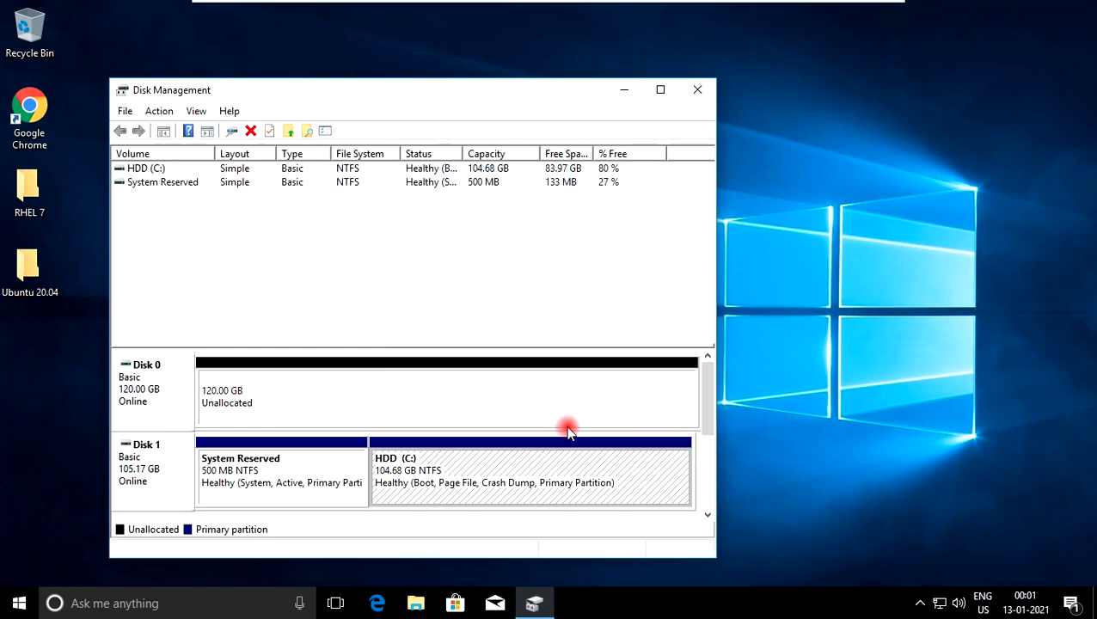
# Create a simple volume on Disk 0's unallocated space with drive letter E, quick-formatted as NTFS and labelled New Volume, and close Disk Management
pyautogui.rightClick(407, 385)
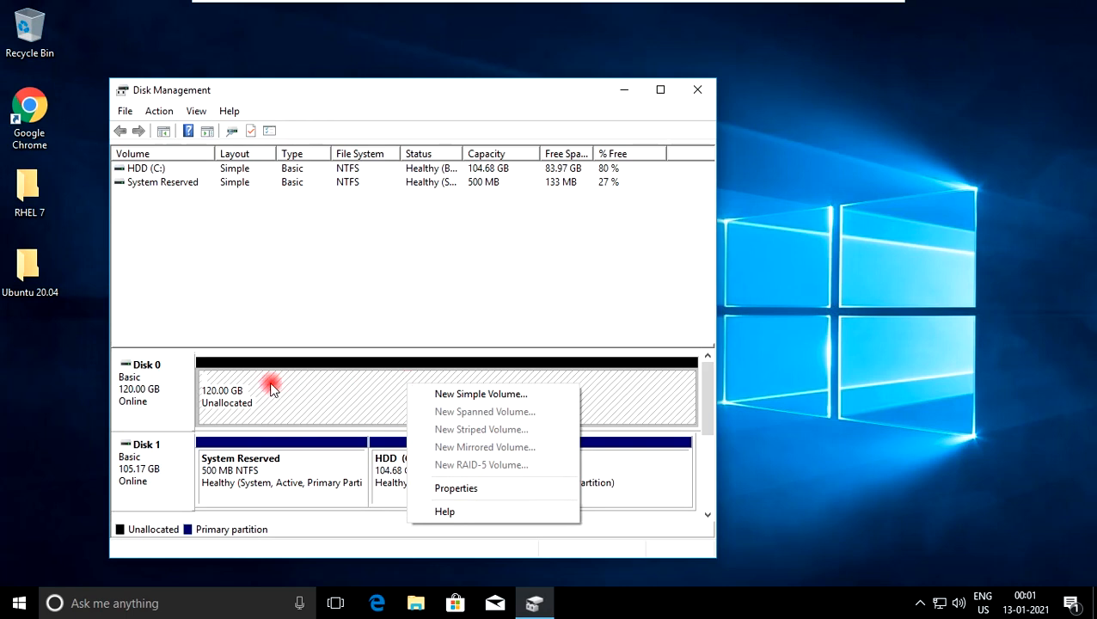
pyautogui.click(441, 394)
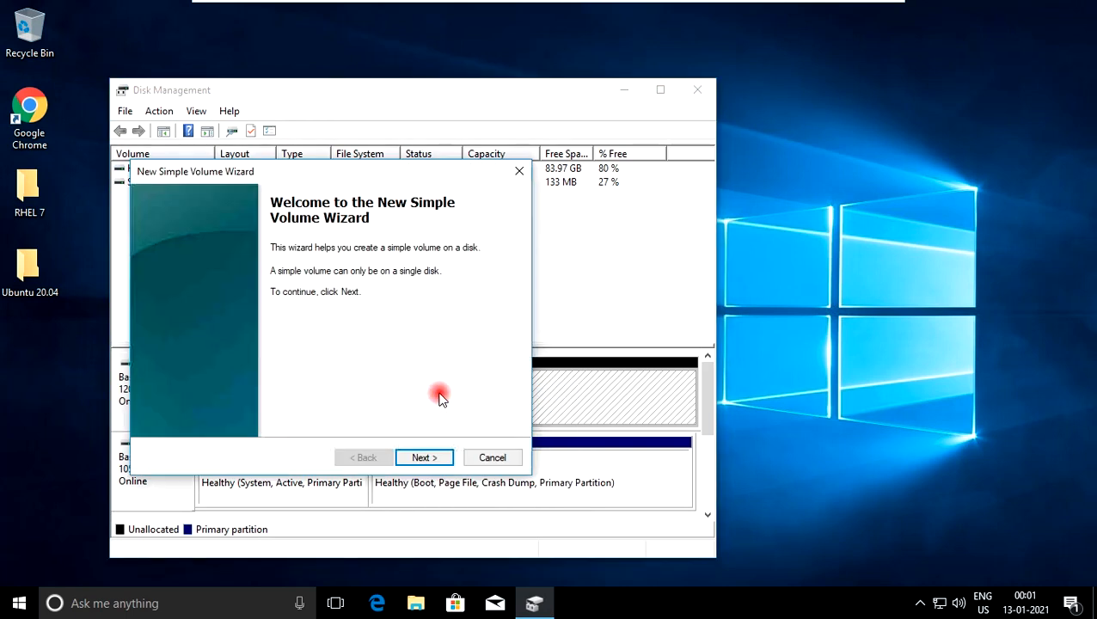
pyautogui.click(423, 459)
pyautogui.click(423, 459)
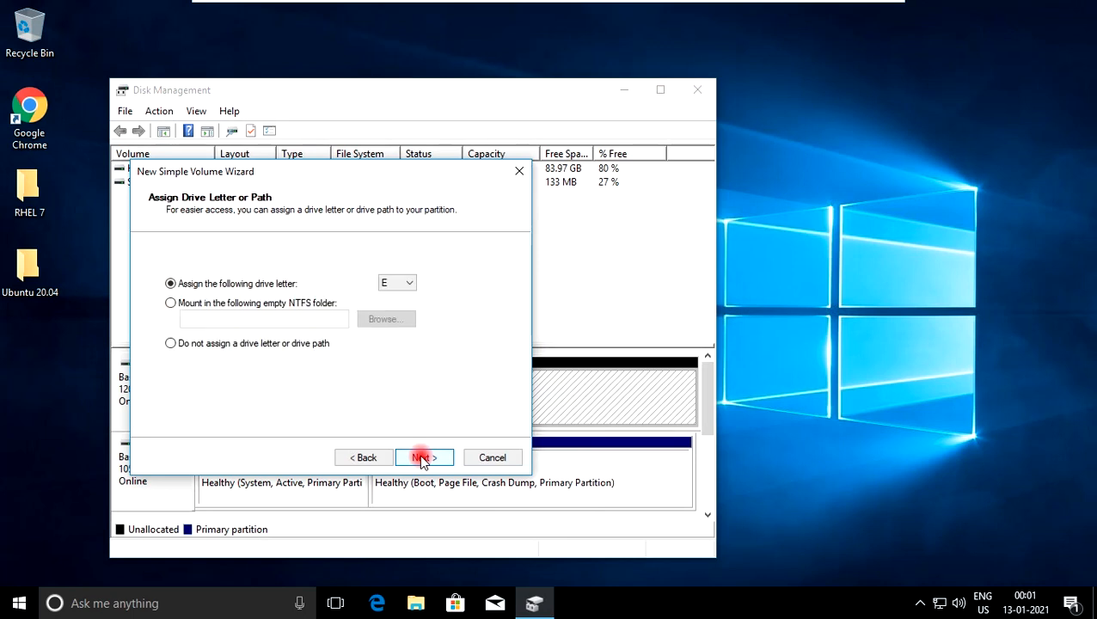
pyautogui.click(422, 458)
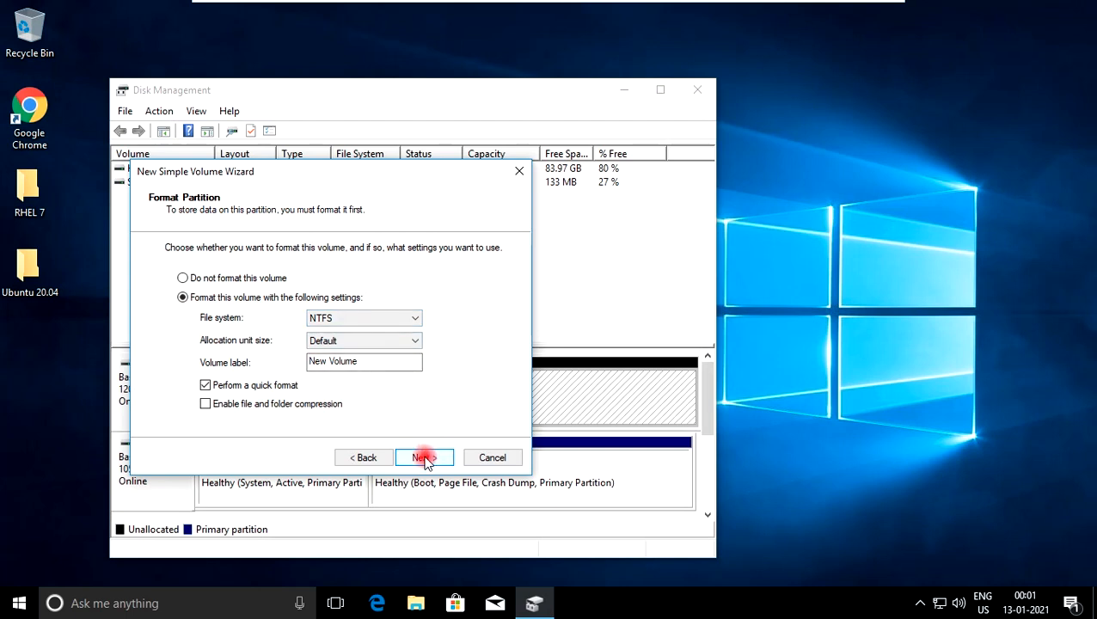
pyautogui.click(423, 457)
pyautogui.click(423, 457)
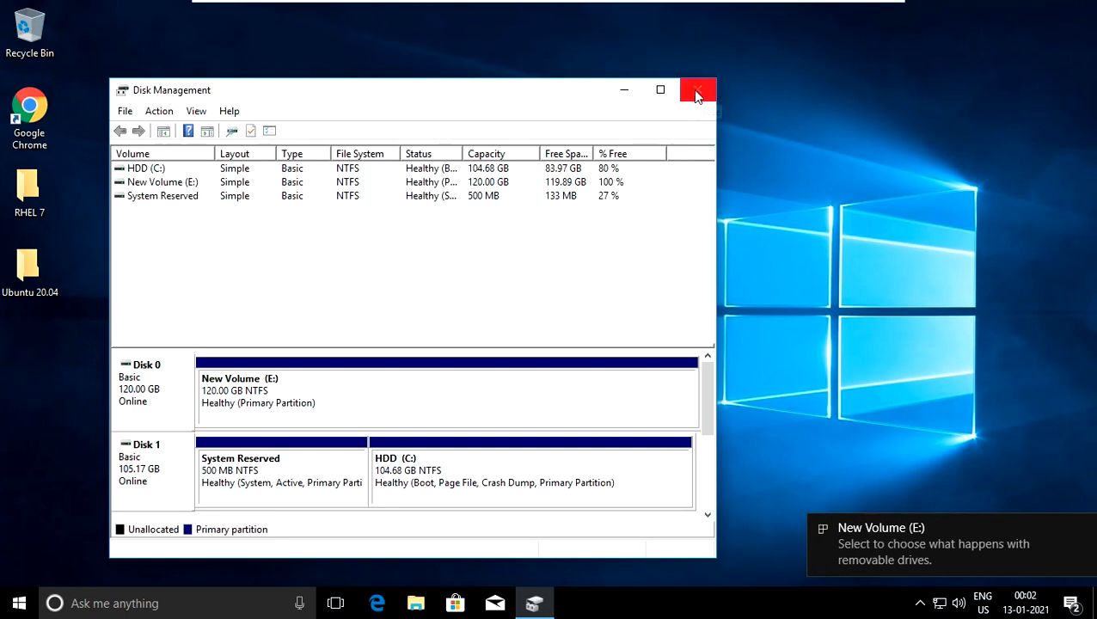
pyautogui.click(696, 91)
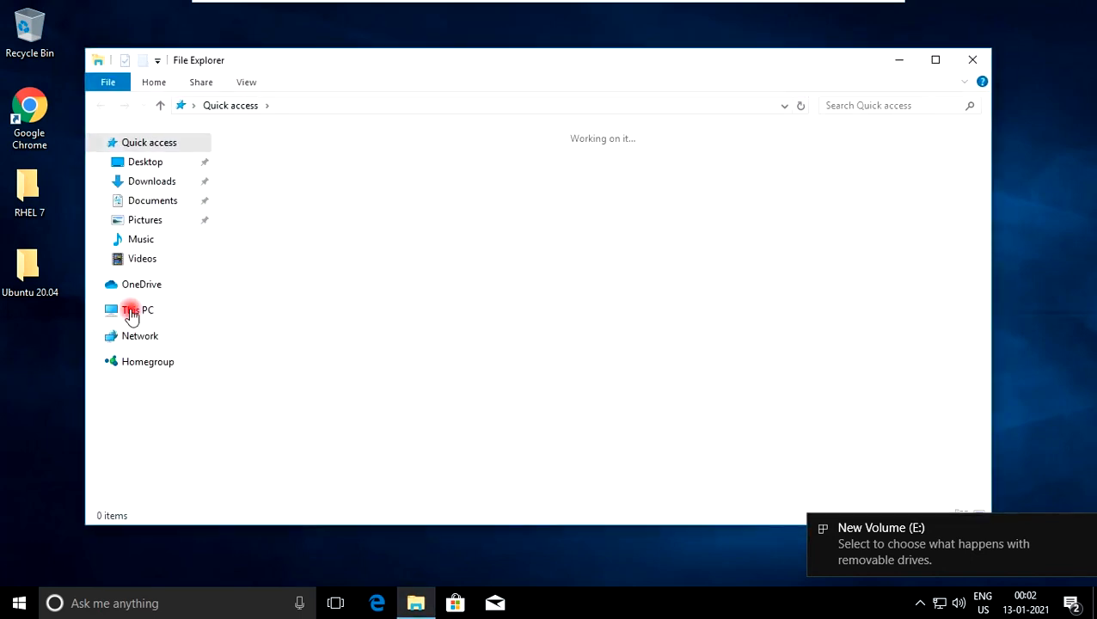
# Open This PC in File Explorer and view the contents of New Volume (E:)
pyautogui.click(127, 313)
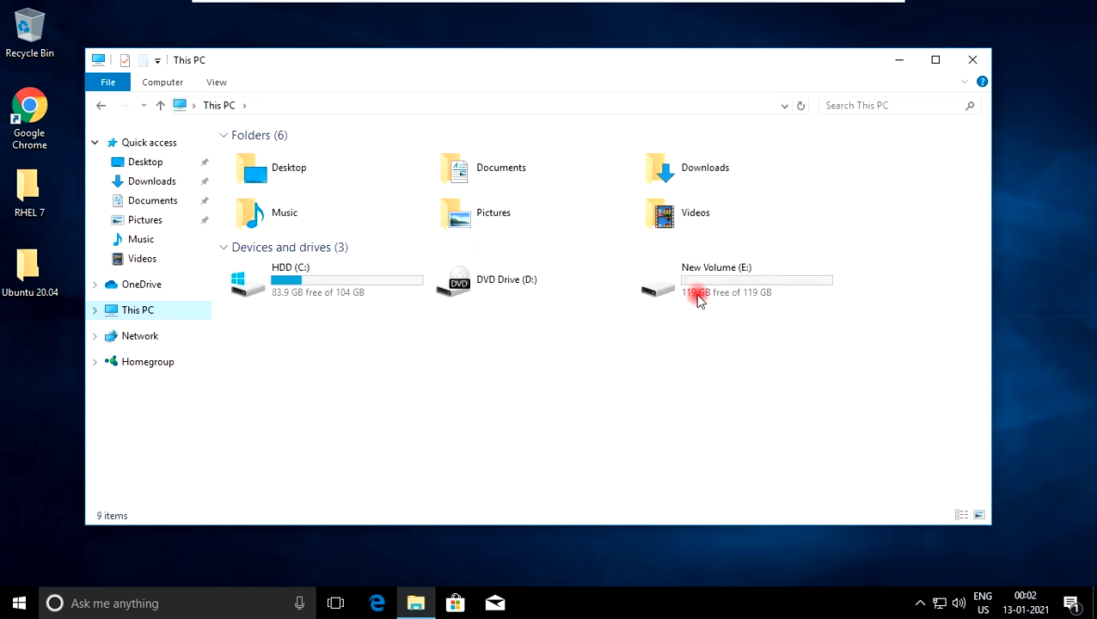
pyautogui.click(695, 289)
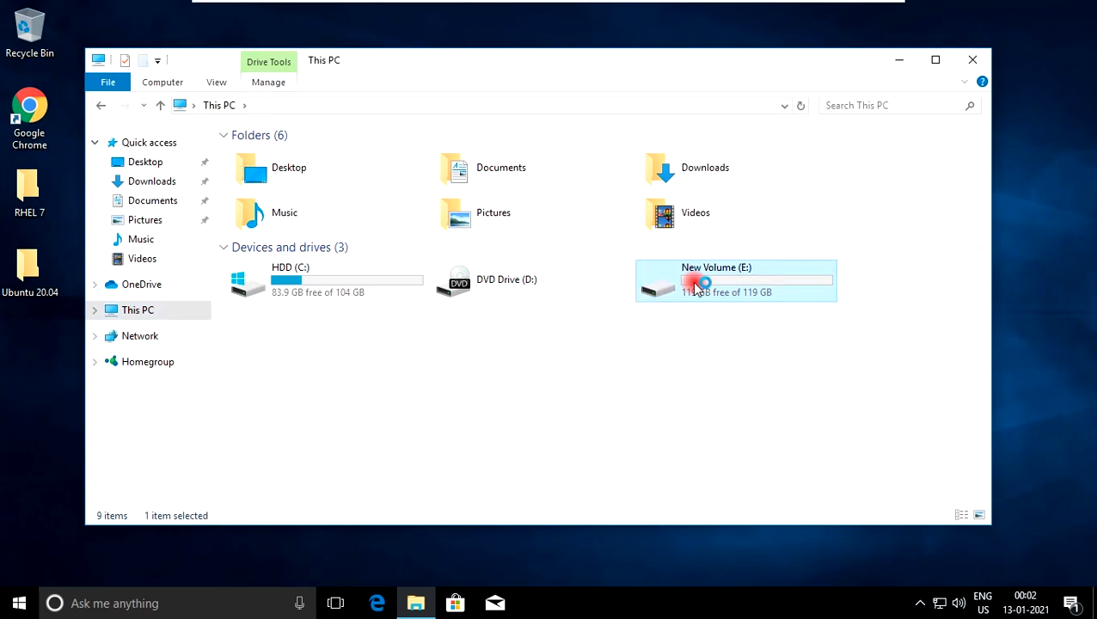
pyautogui.doubleClick(695, 289)
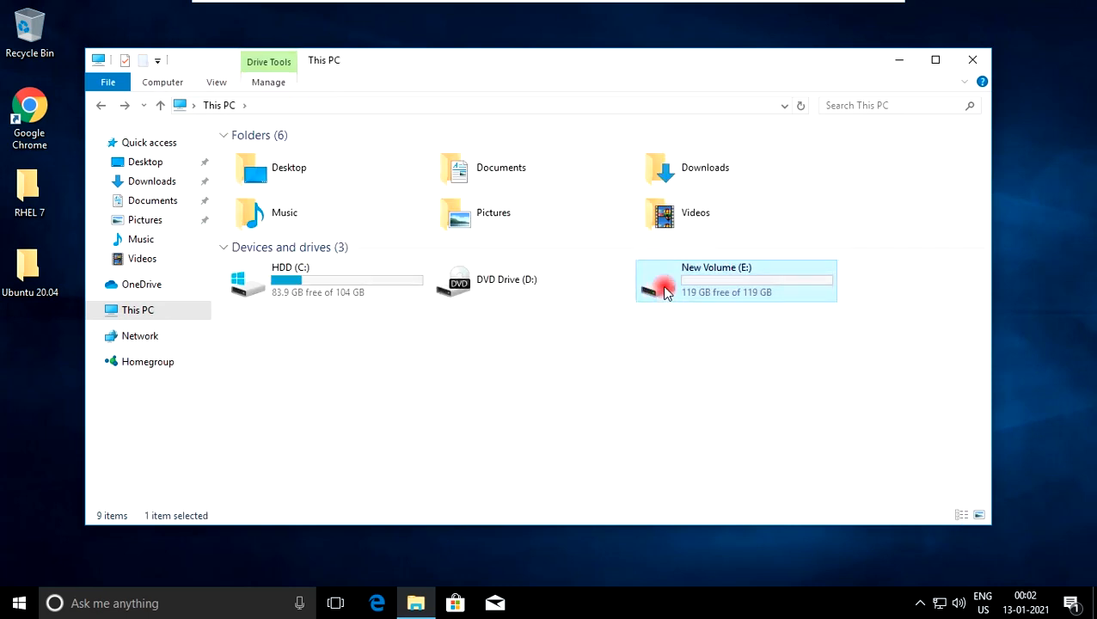
# Rename the New Volume (E:) drive as SSD and close the File Explorer window
pyautogui.rightClick(663, 288)
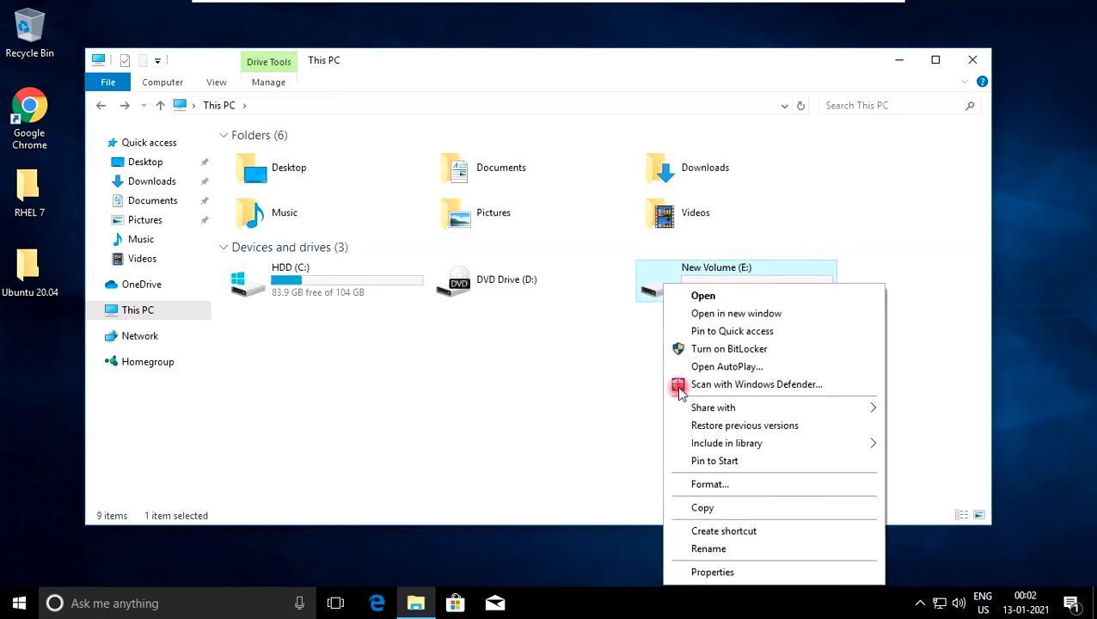
pyautogui.click(701, 548)
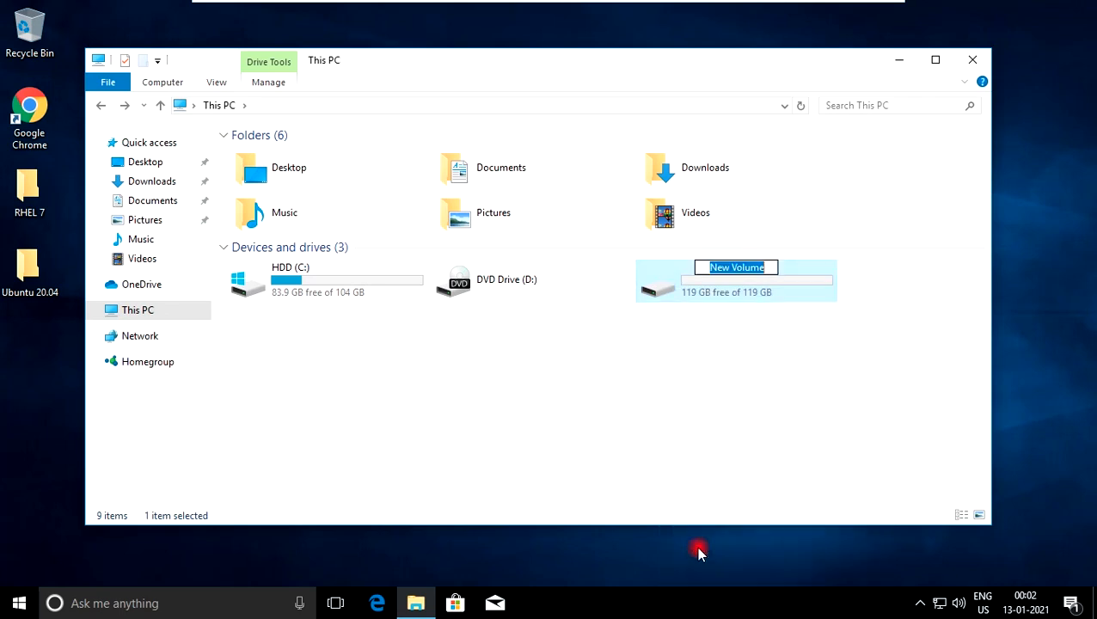
pyautogui.write('SSD')
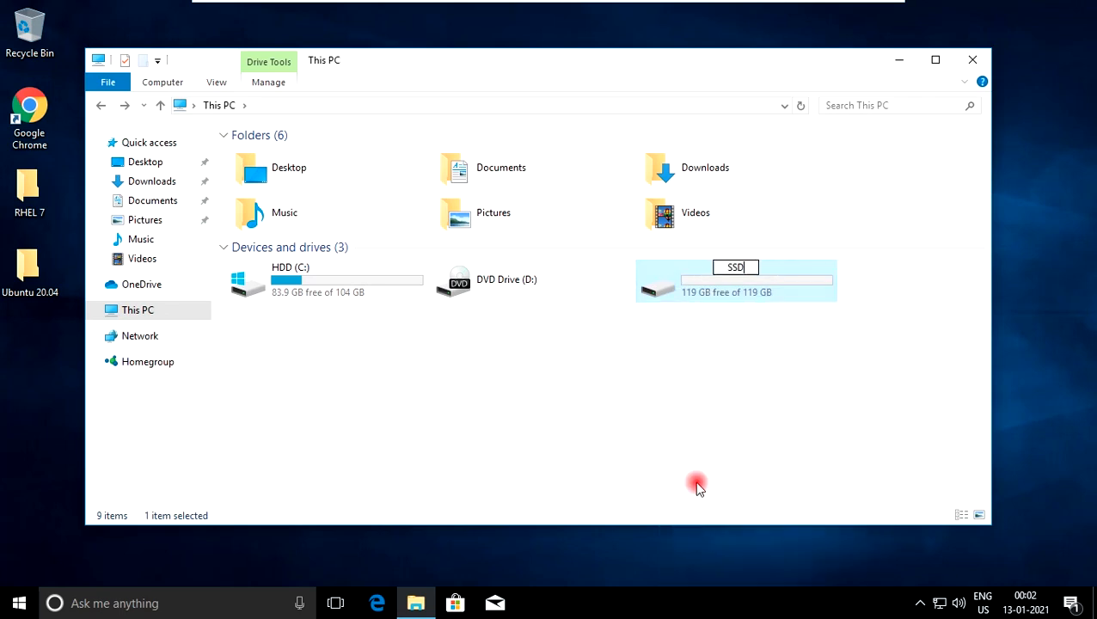
pyautogui.press('Return')
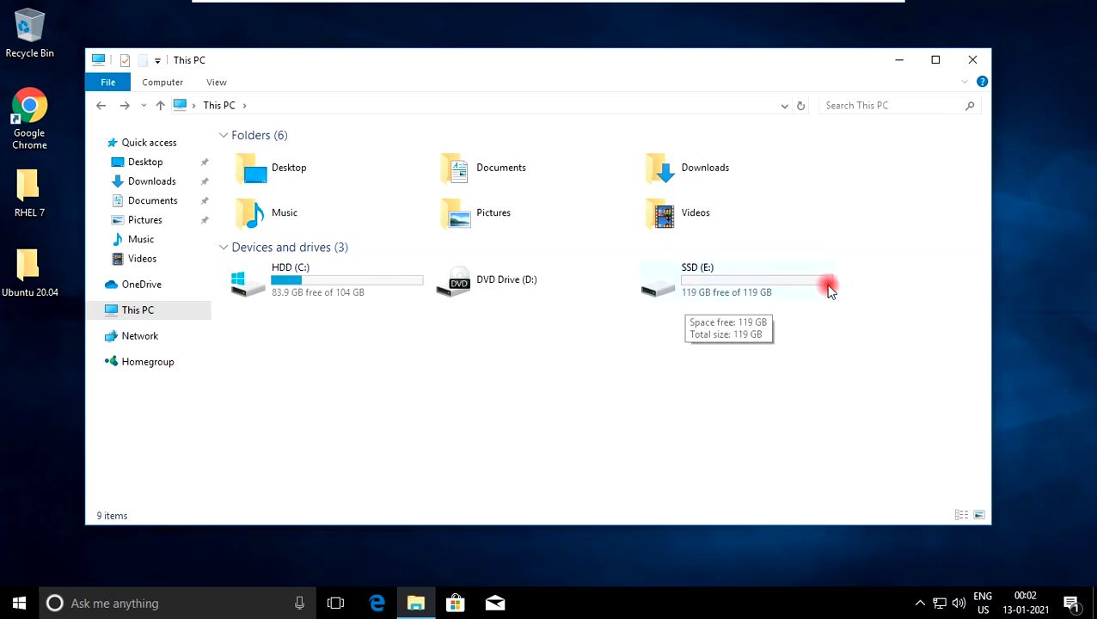
pyautogui.click(973, 62)
# Refresh the desktop and select the MiniTool Partition Wizard shortcut
pyautogui.rightClick(341, 178)
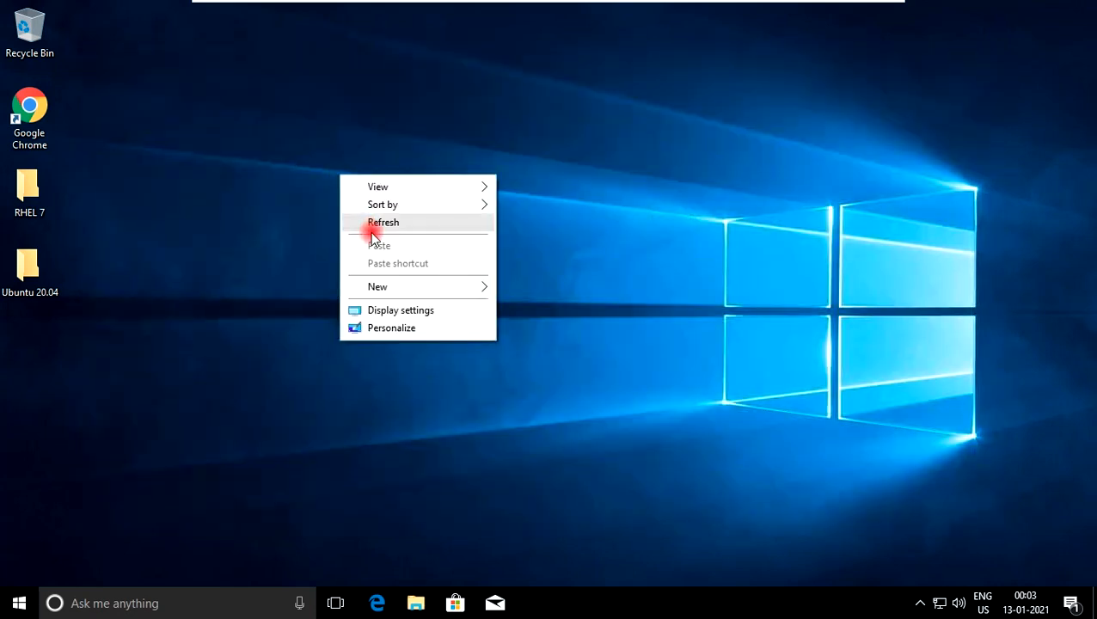
pyautogui.click(372, 220)
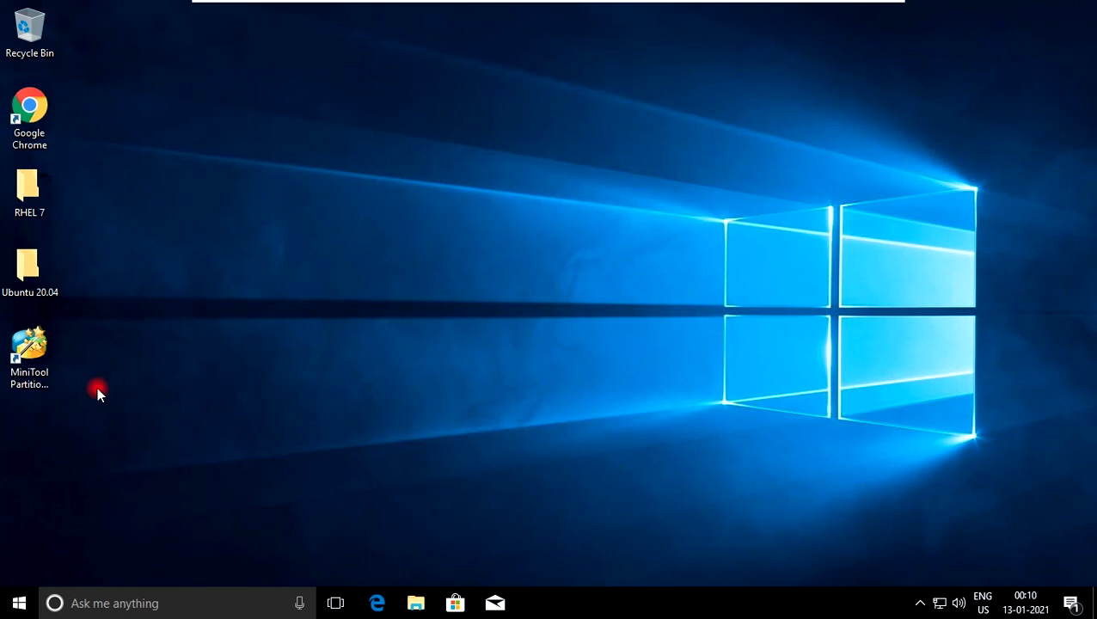
pyautogui.click(33, 366)
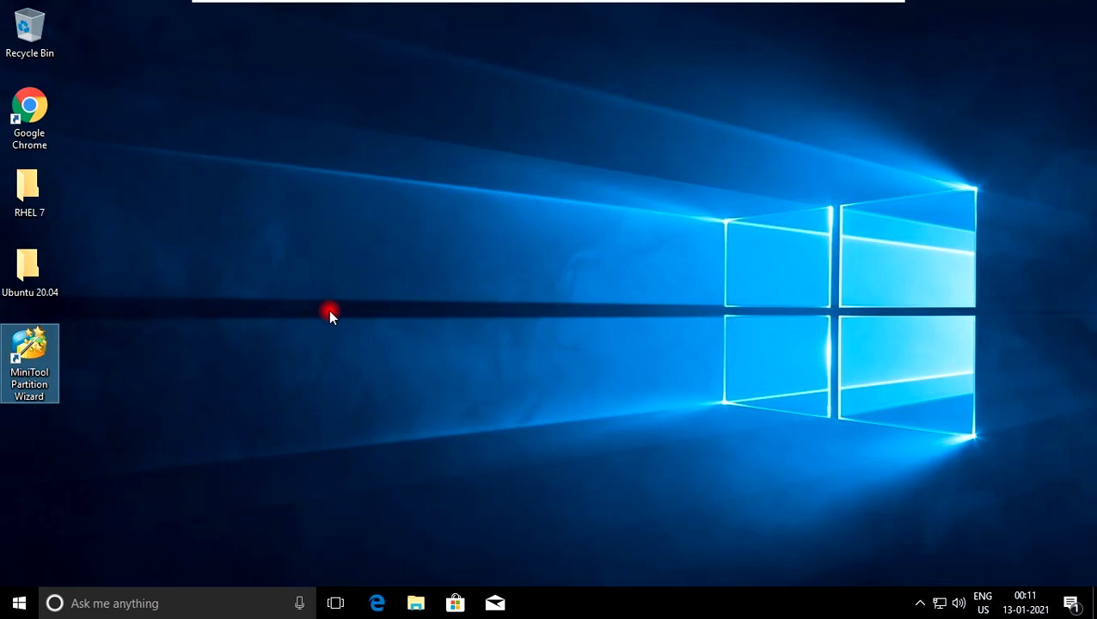
# Launch MiniTool Partition Wizard and dismiss the ShadowMaker promotional message
pyautogui.press('Return')
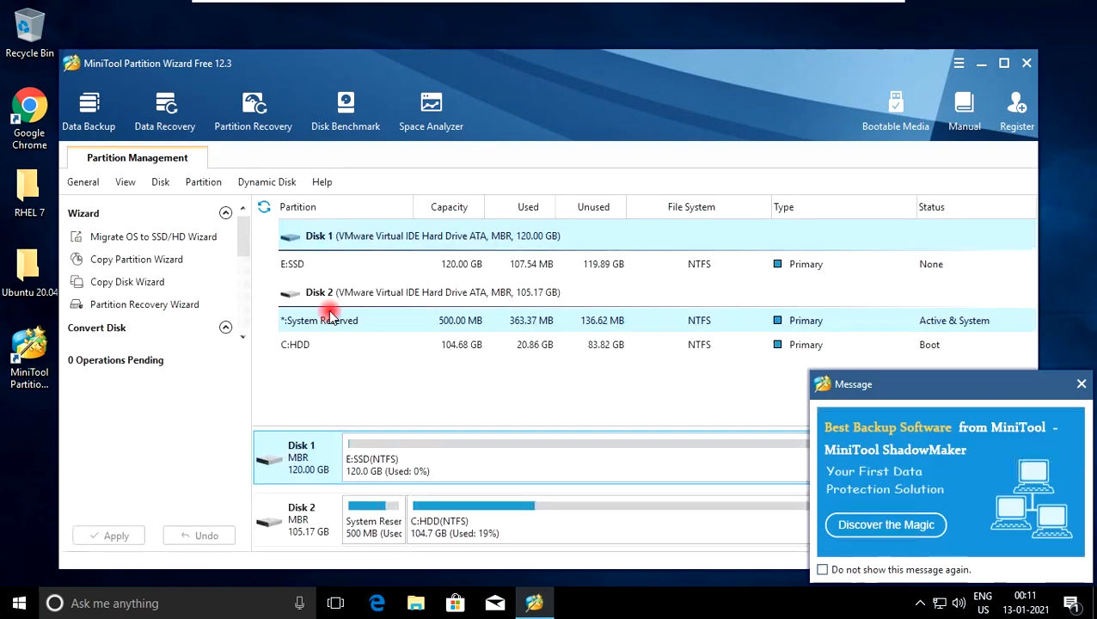
pyautogui.click(1081, 384)
pyautogui.moveTo(463, 59); pyautogui.dragTo(460, 53)
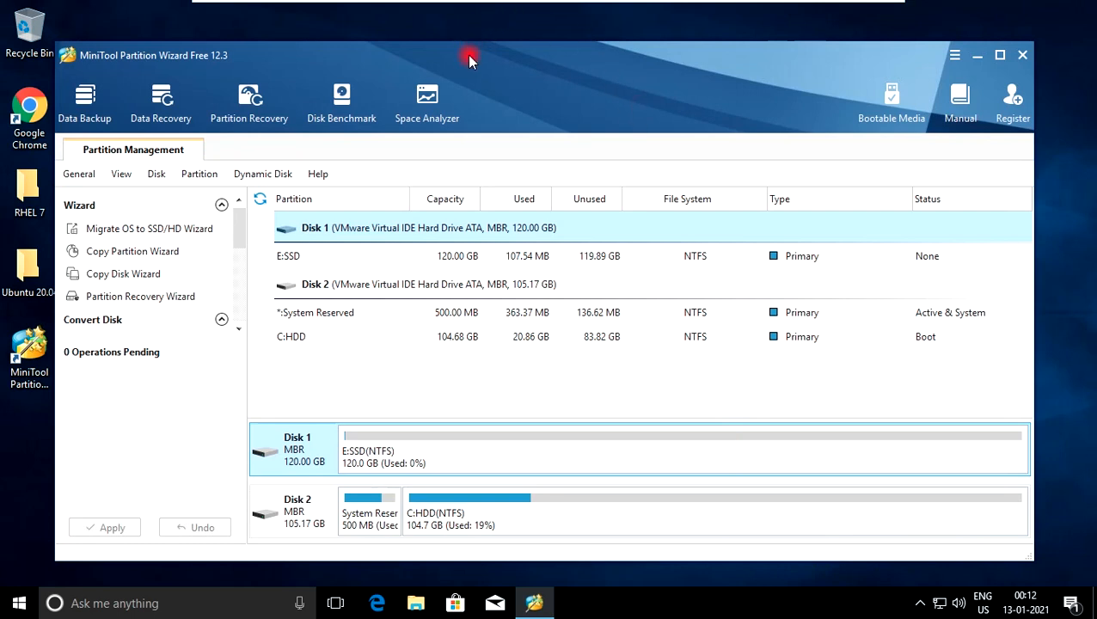
# Start the Migrate OS to SSD/HD wizard with option B, moving the operating system and keeping the original hard disk
pyautogui.click(153, 232)
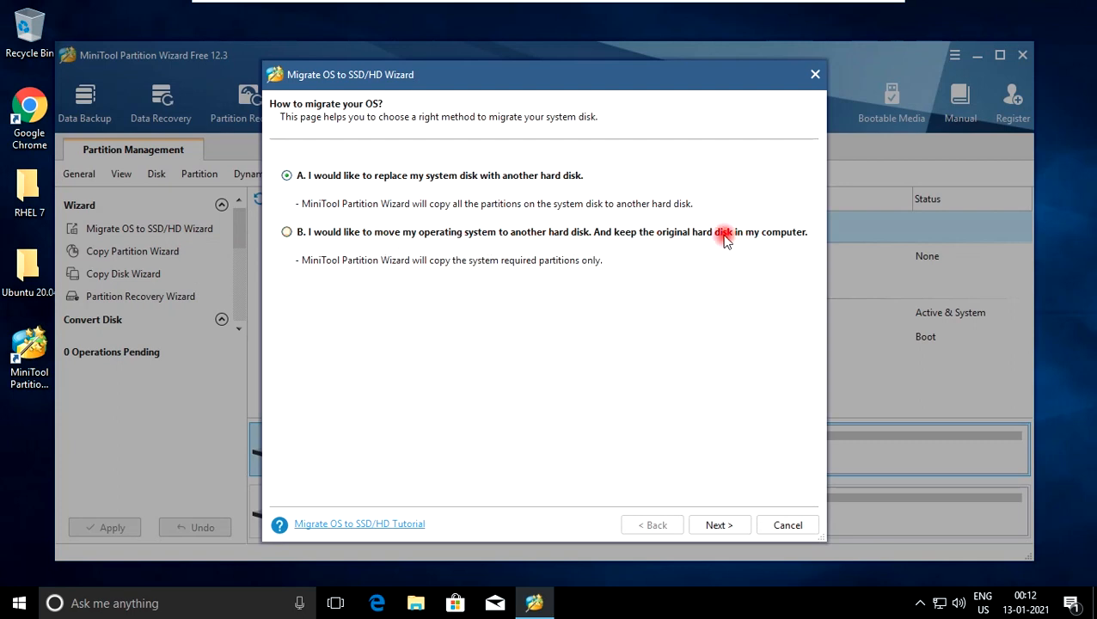
pyautogui.click(288, 233)
pyautogui.click(725, 527)
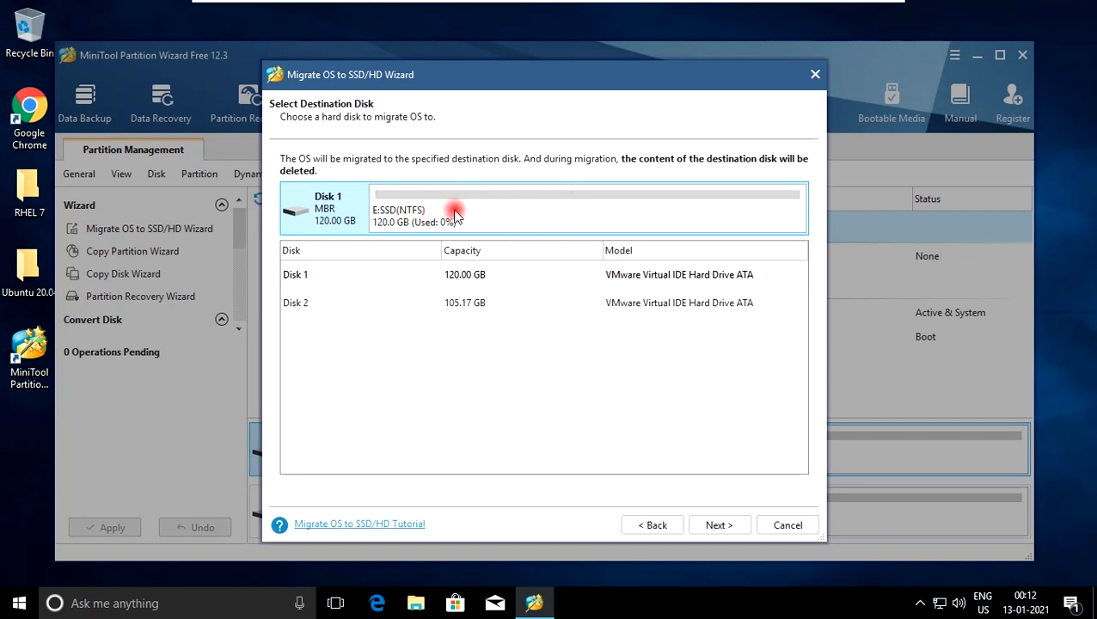
# Choose the 120 GB Disk 1 as migration destination, accept erasing its data, keep the default copy options and finish the wizard
pyautogui.click(379, 273)
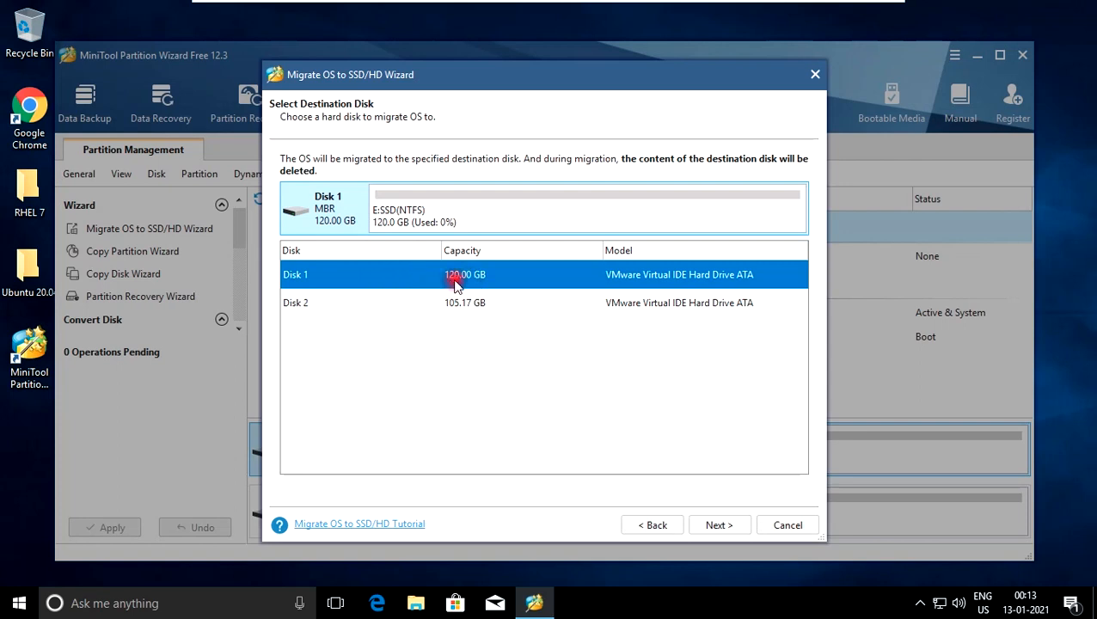
pyautogui.click(721, 526)
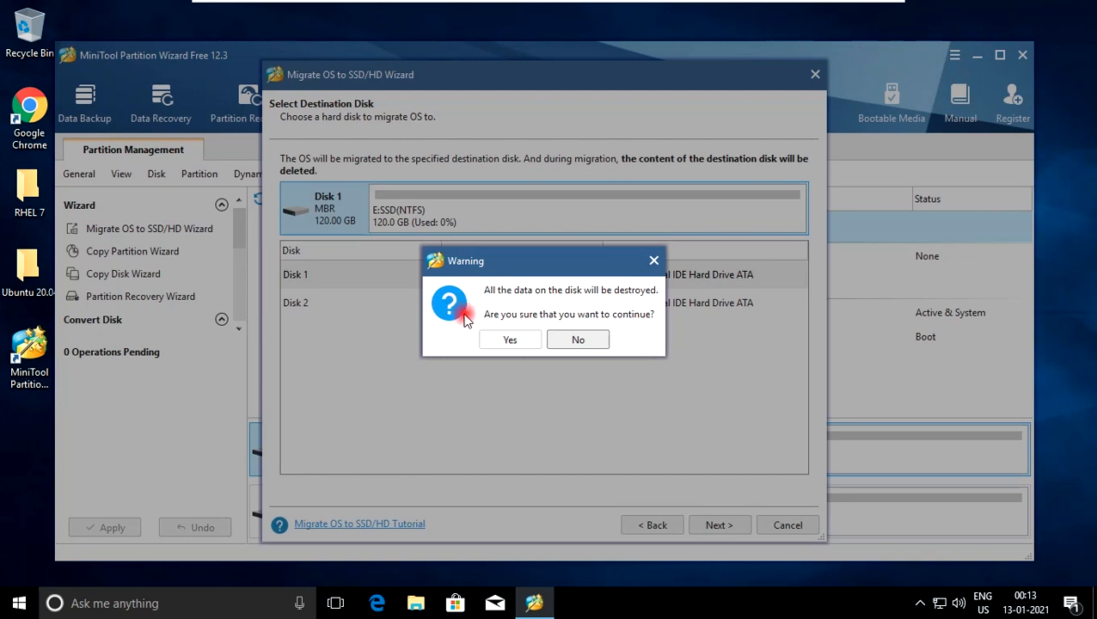
pyautogui.click(503, 341)
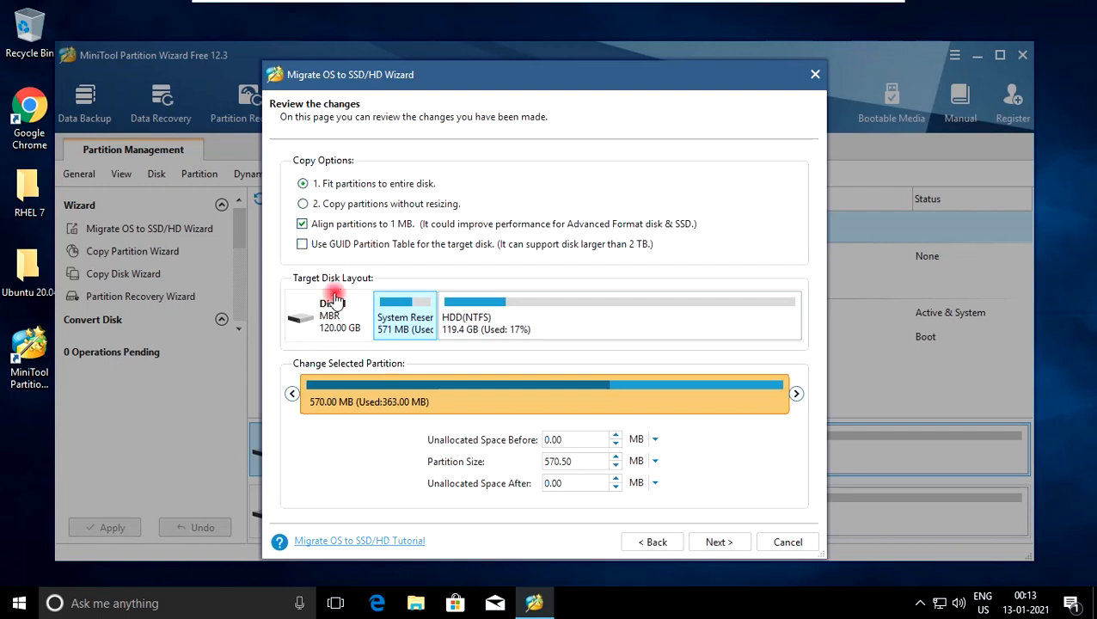
pyautogui.click(719, 542)
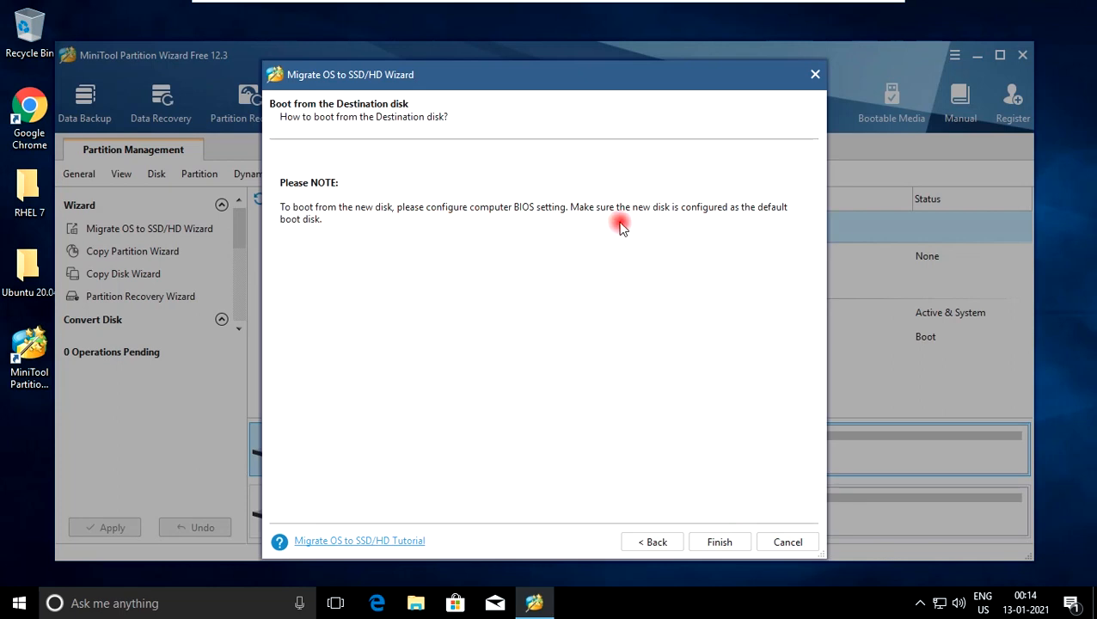
pyautogui.click(719, 542)
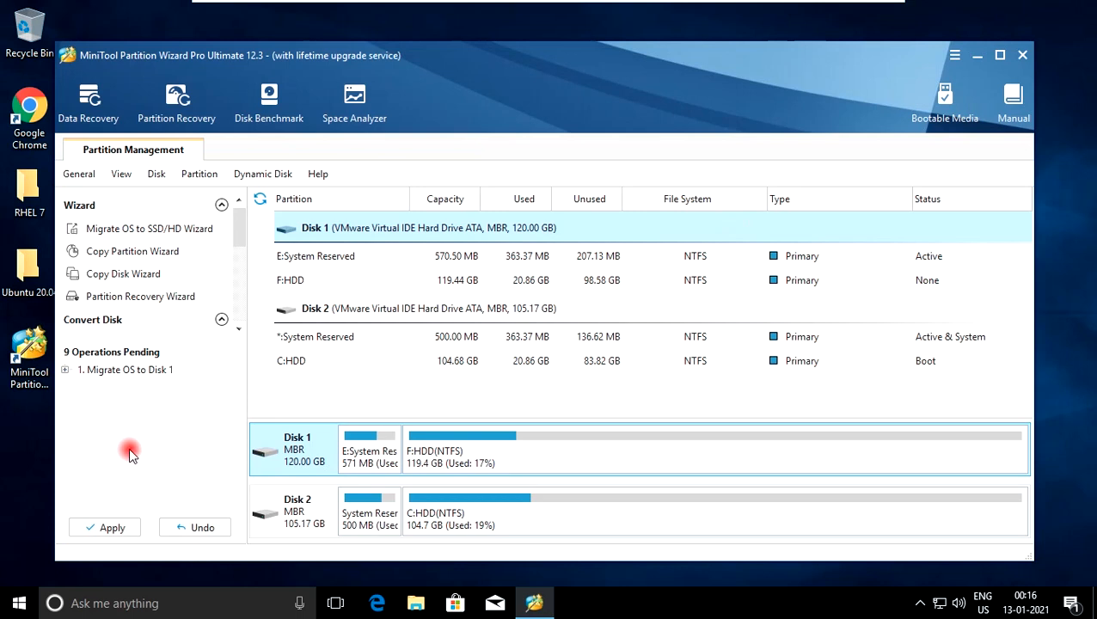
# Apply the pending OS migration to Disk 1 and exit MiniTool Partition Wizard once it completes
pyautogui.click(108, 526)
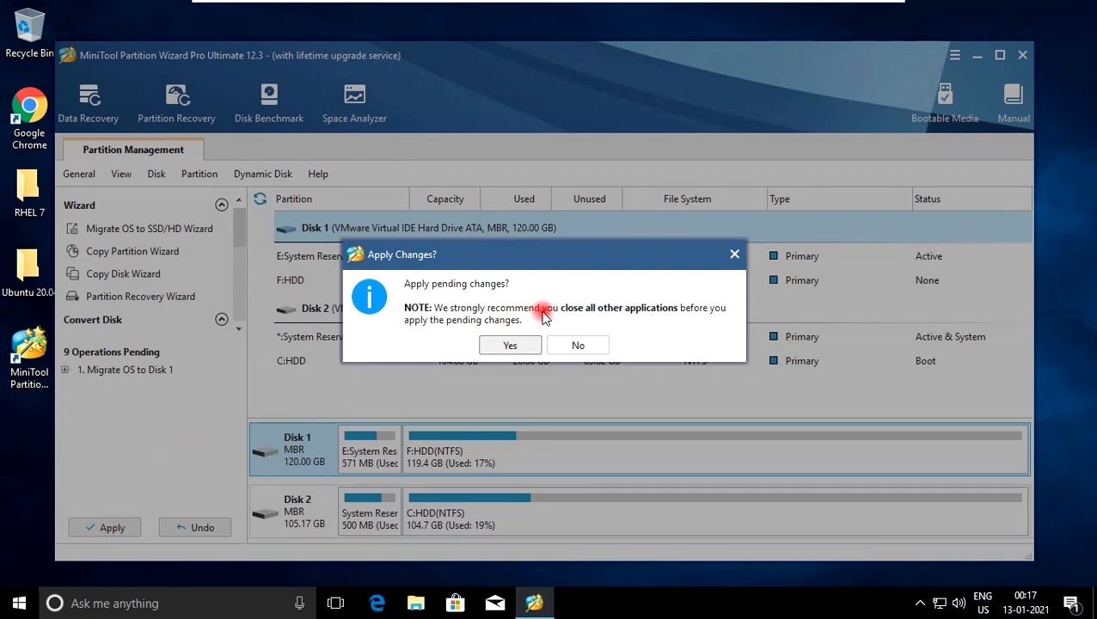
pyautogui.click(524, 346)
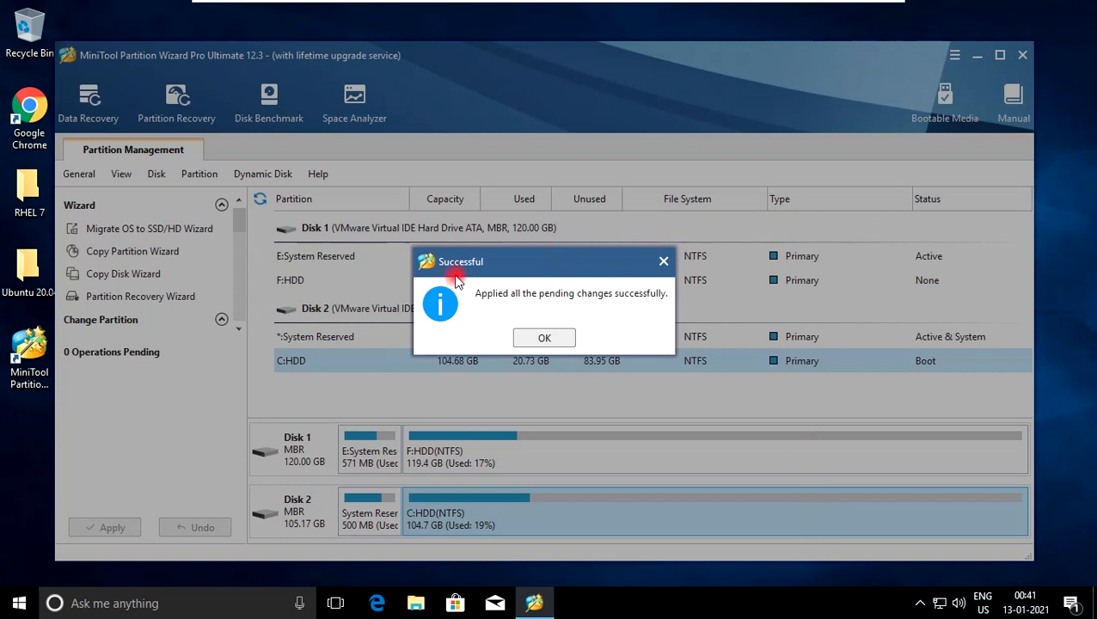
pyautogui.click(541, 338)
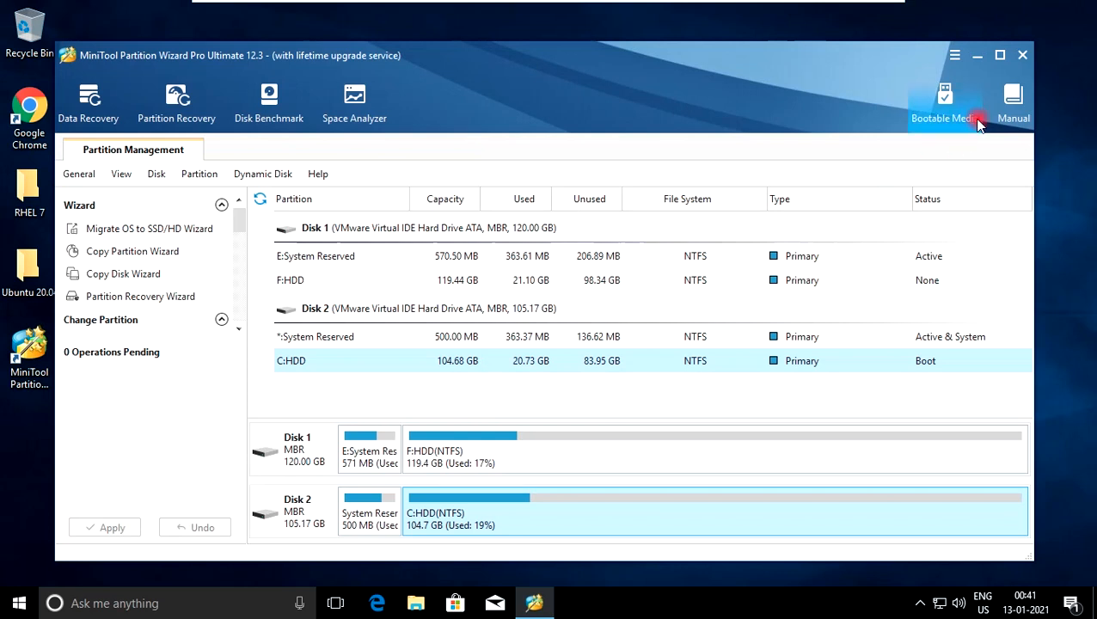
pyautogui.click(1023, 59)
pyautogui.click(510, 338)
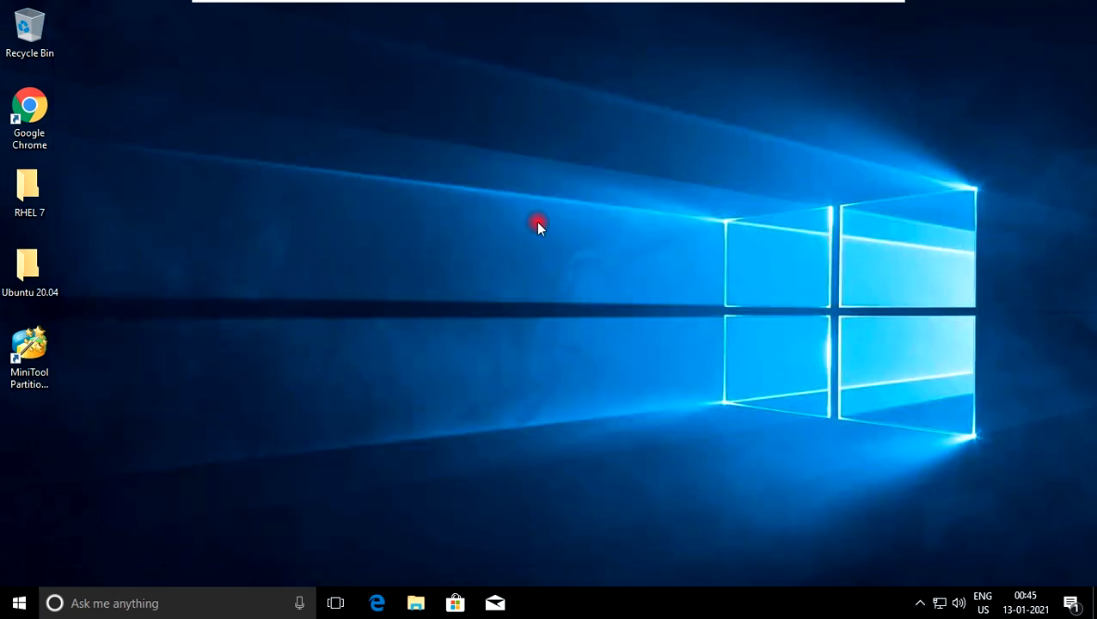
# Check the drives under This PC in File Explorer, view the contents of HDD (F:), and close the window
pyautogui.press('super+e')
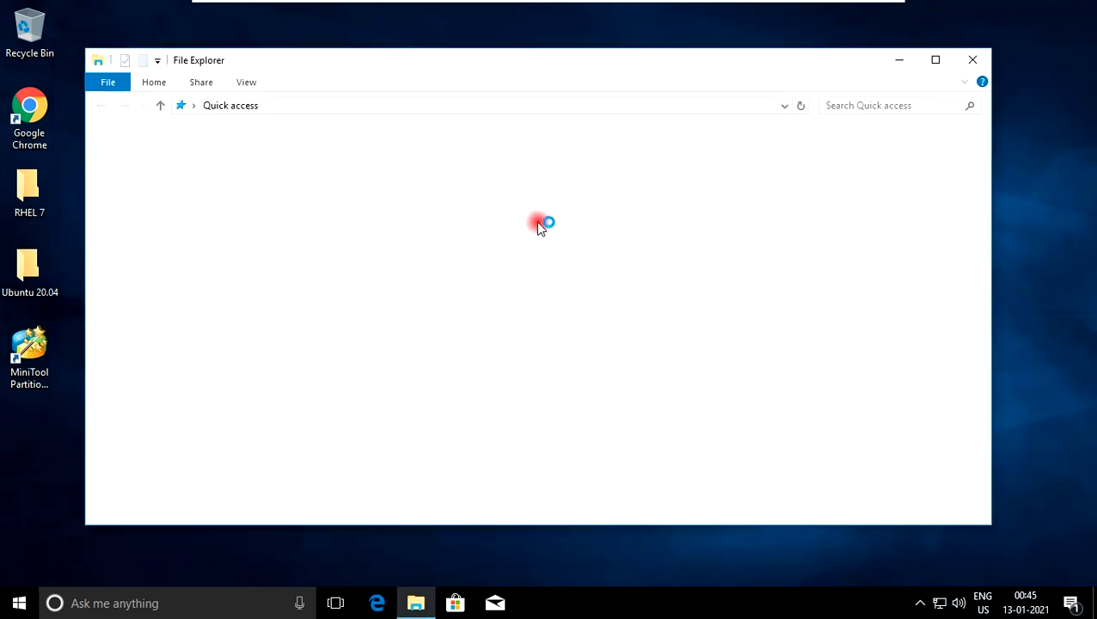
pyautogui.click(139, 311)
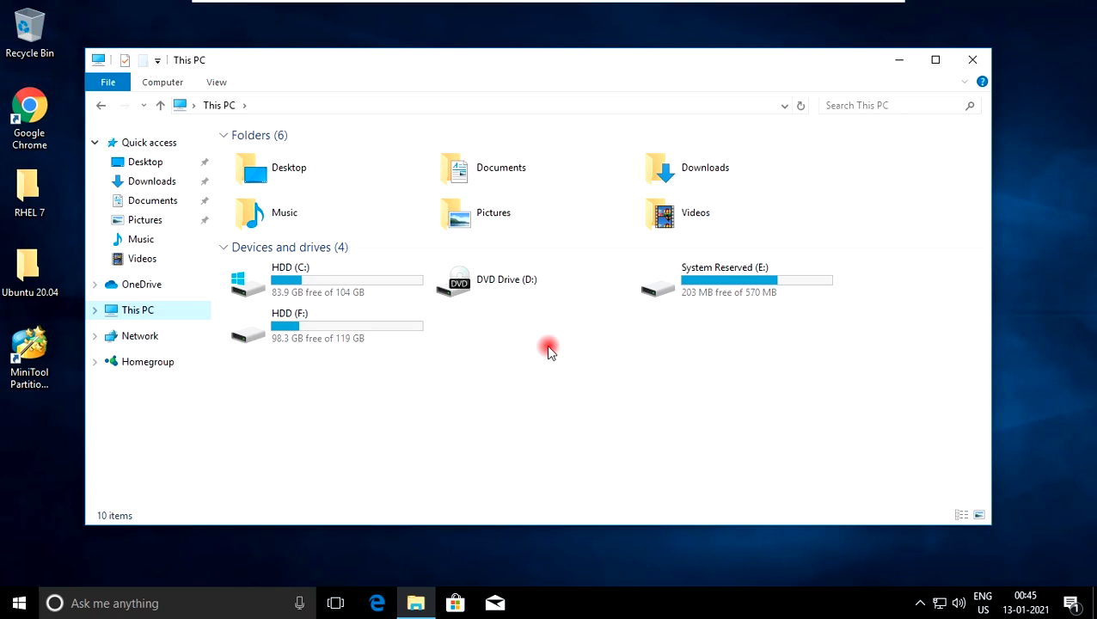
pyautogui.click(333, 334)
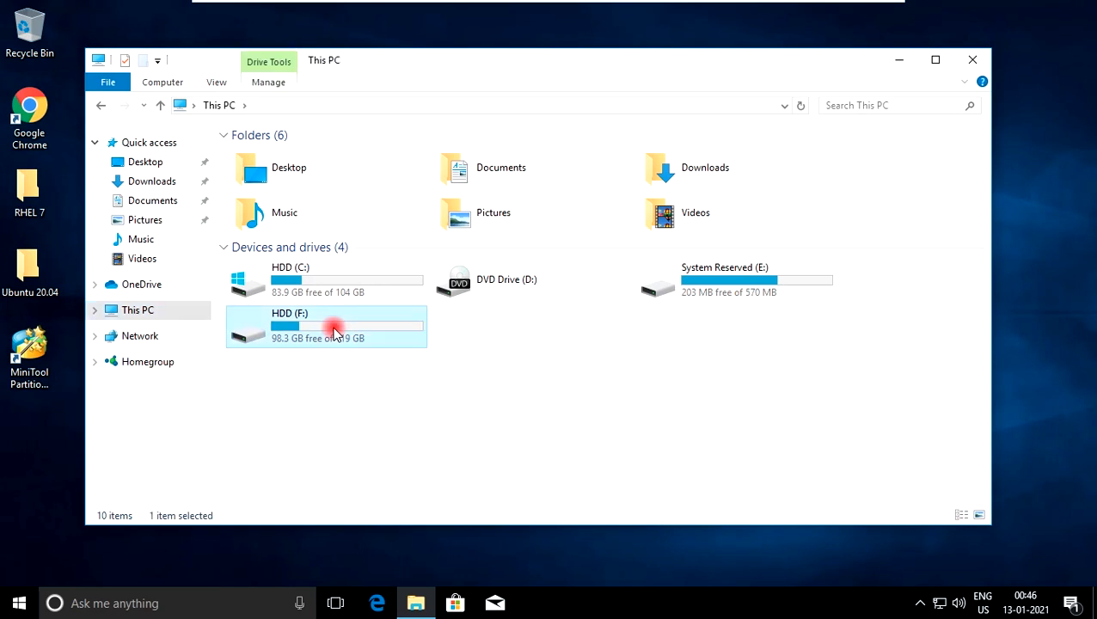
pyautogui.doubleClick(333, 334)
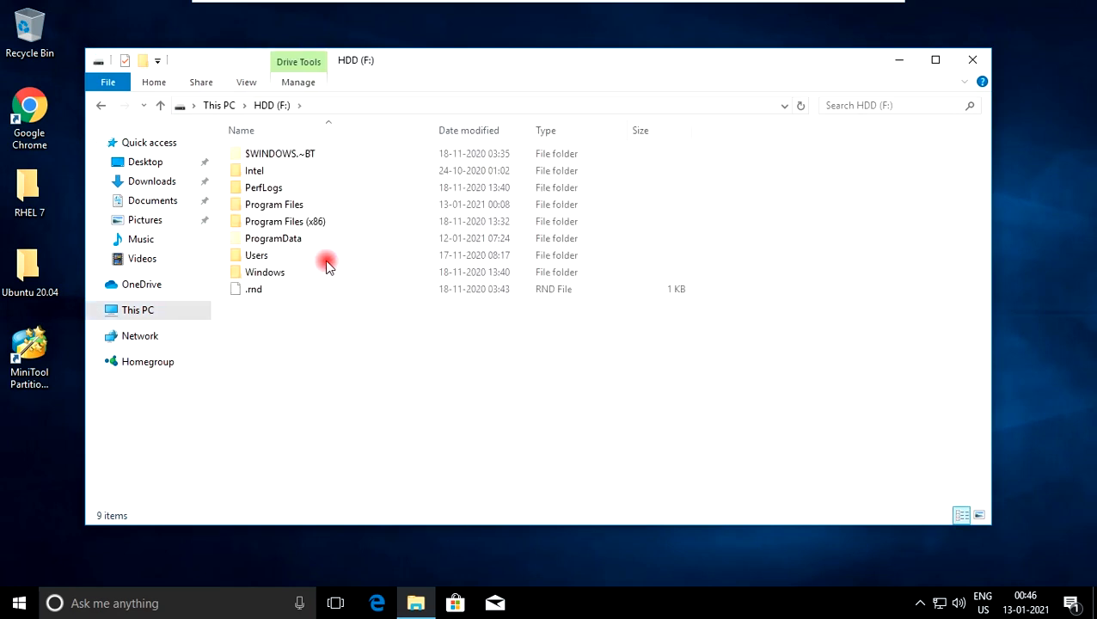
pyautogui.click(222, 104)
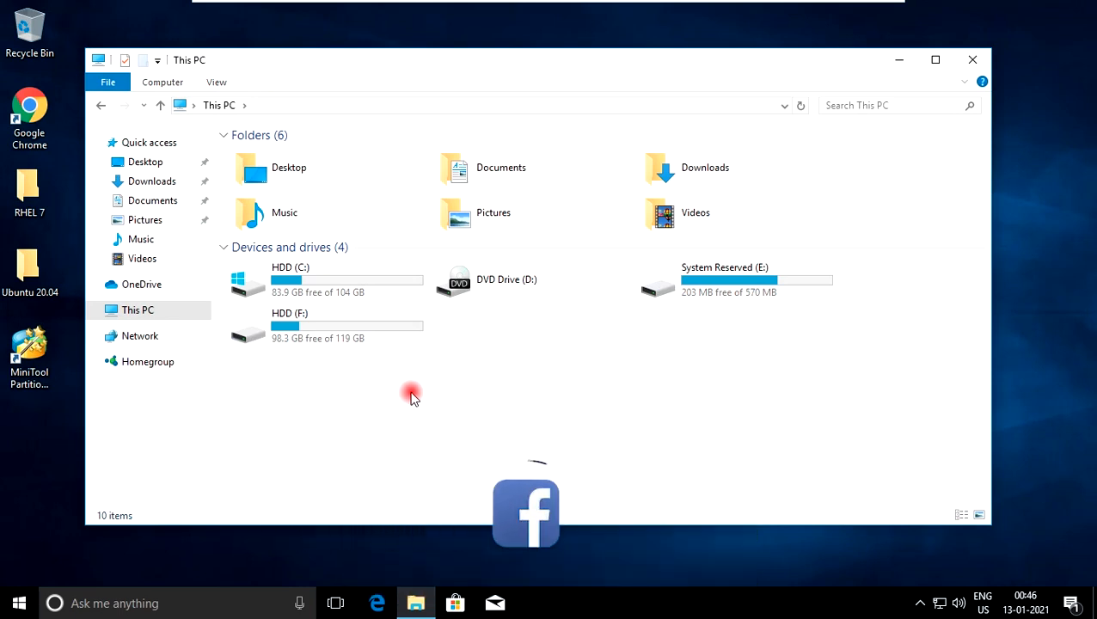
pyautogui.click(975, 60)
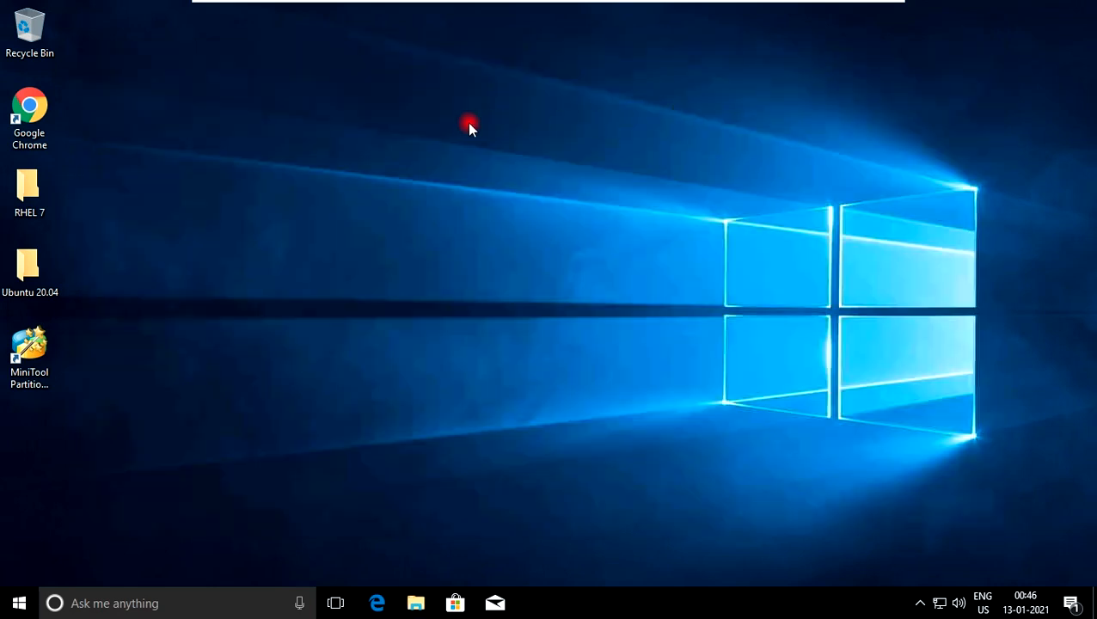
# Refresh the desktop and restart the computer
pyautogui.rightClick(468, 123)
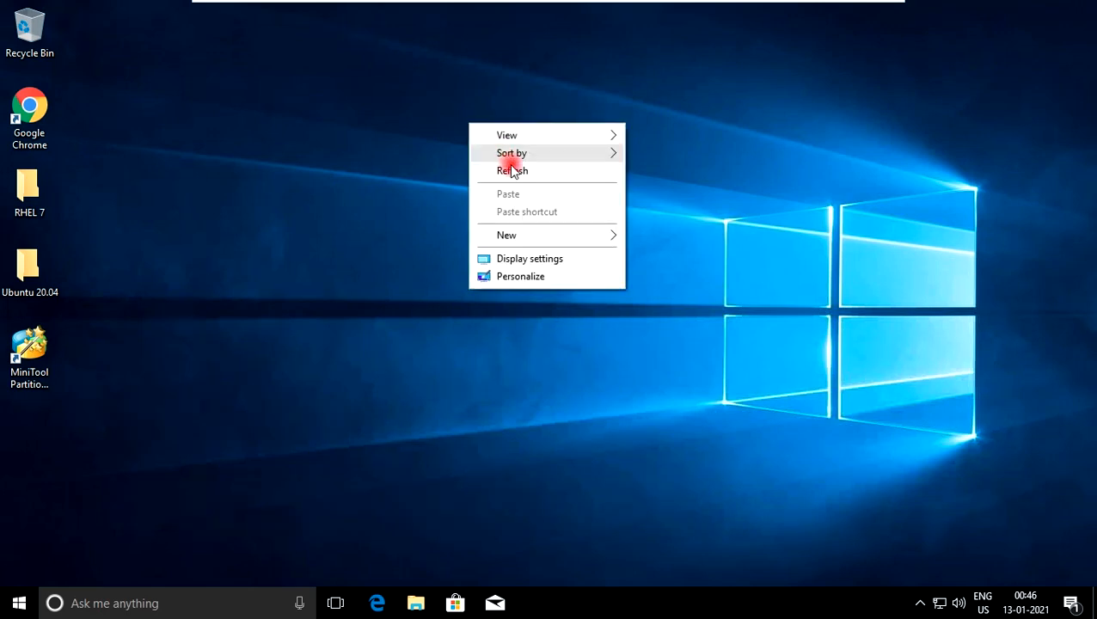
pyautogui.click(510, 171)
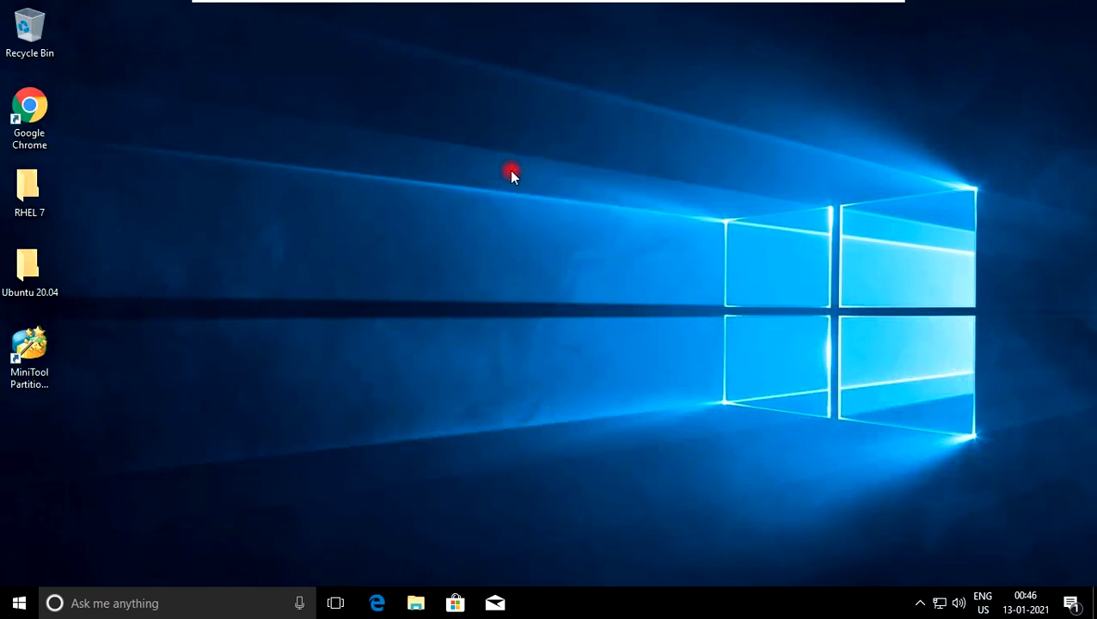
pyautogui.click(16, 608)
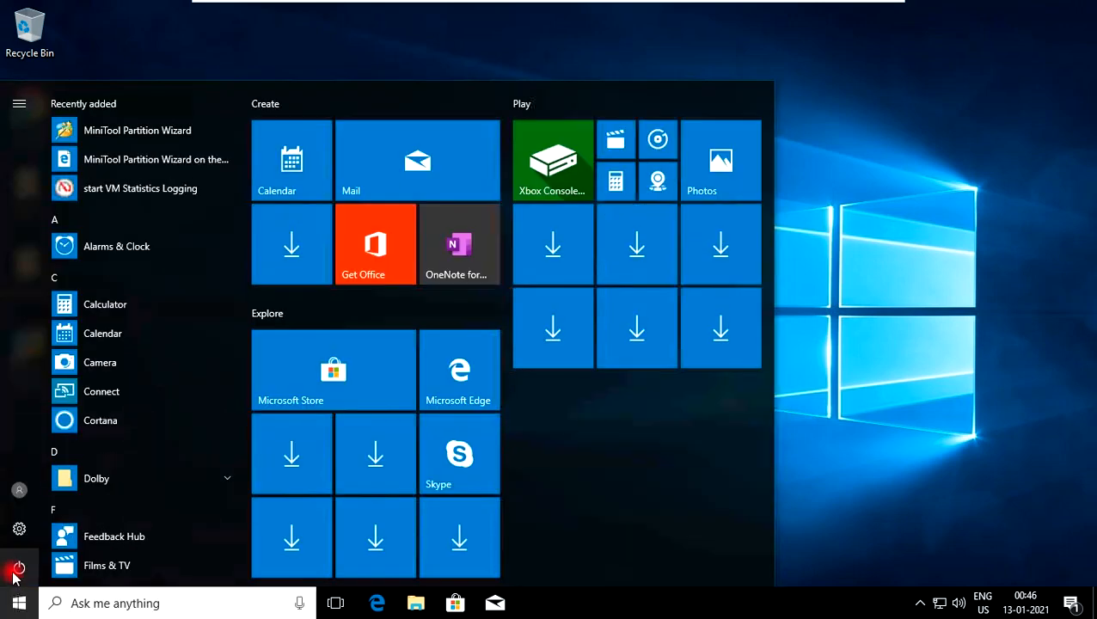
pyautogui.click(19, 569)
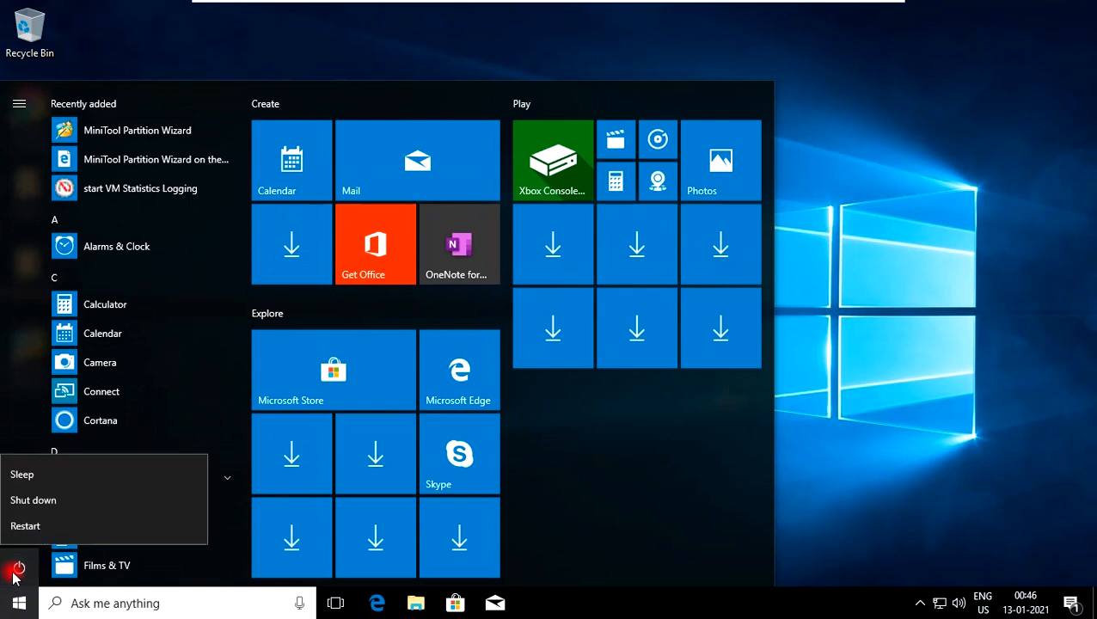
pyautogui.click(26, 525)
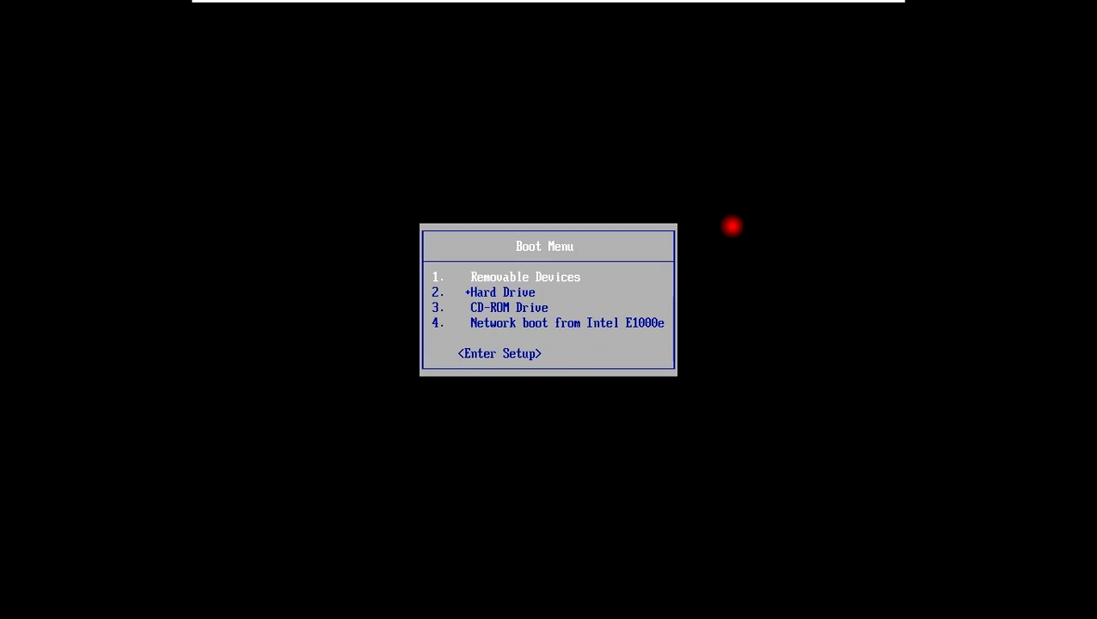
# Enter BIOS setup from the boot menu and expand the Hard Drive group in the boot order
pyautogui.press('Down')
pyautogui.press('Down')
pyautogui.press('Down')
pyautogui.press('Down')
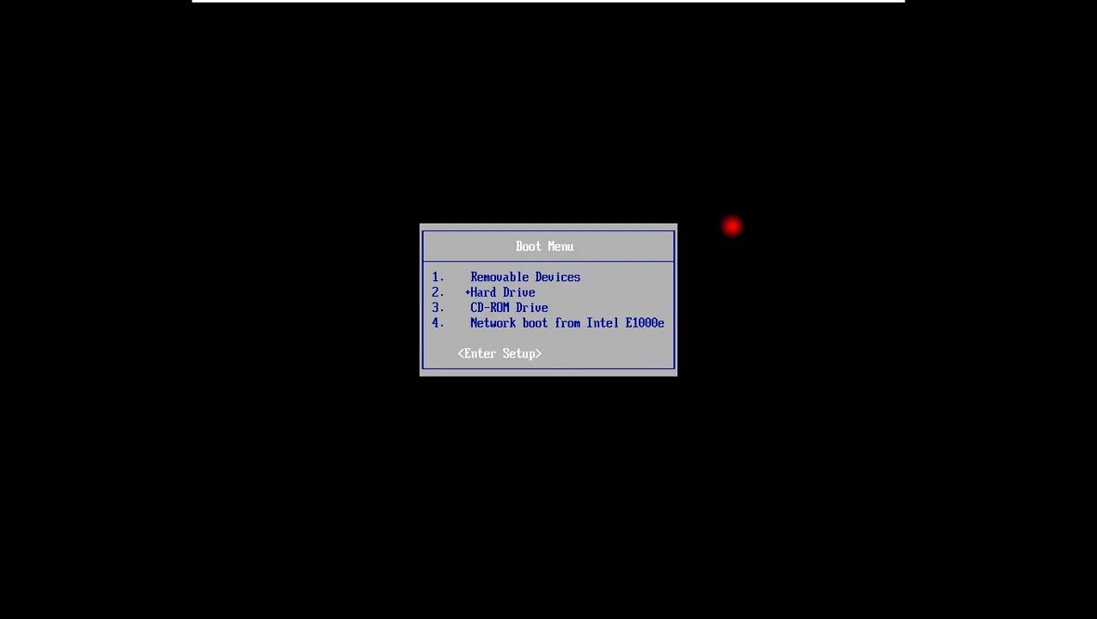
pyautogui.press('Return')
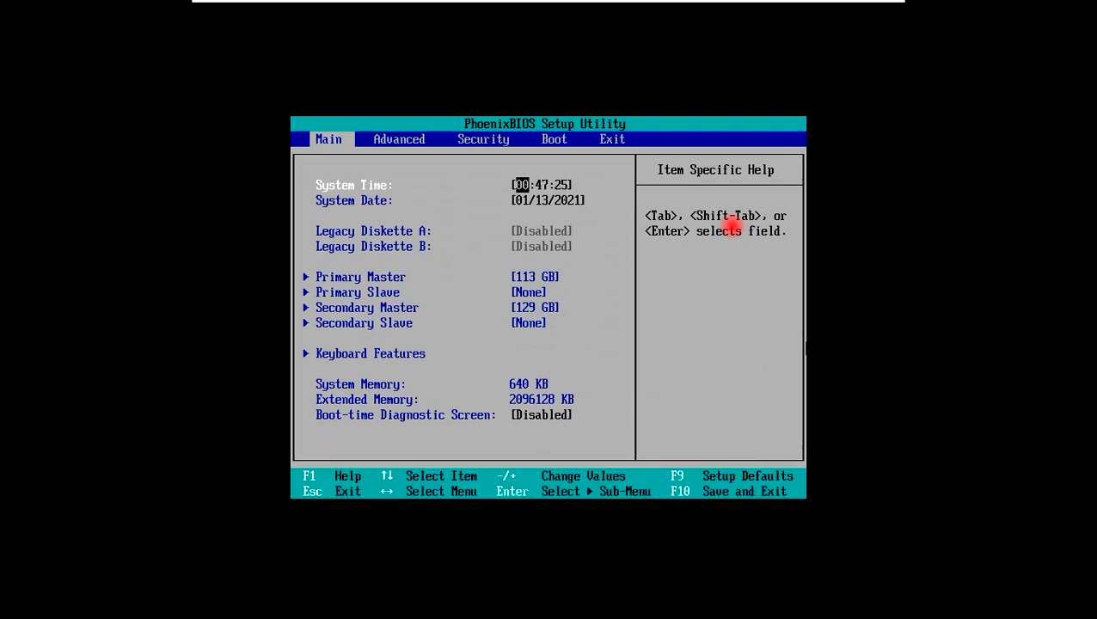
pyautogui.press('Right')
pyautogui.press('Right')
pyautogui.press('Right')
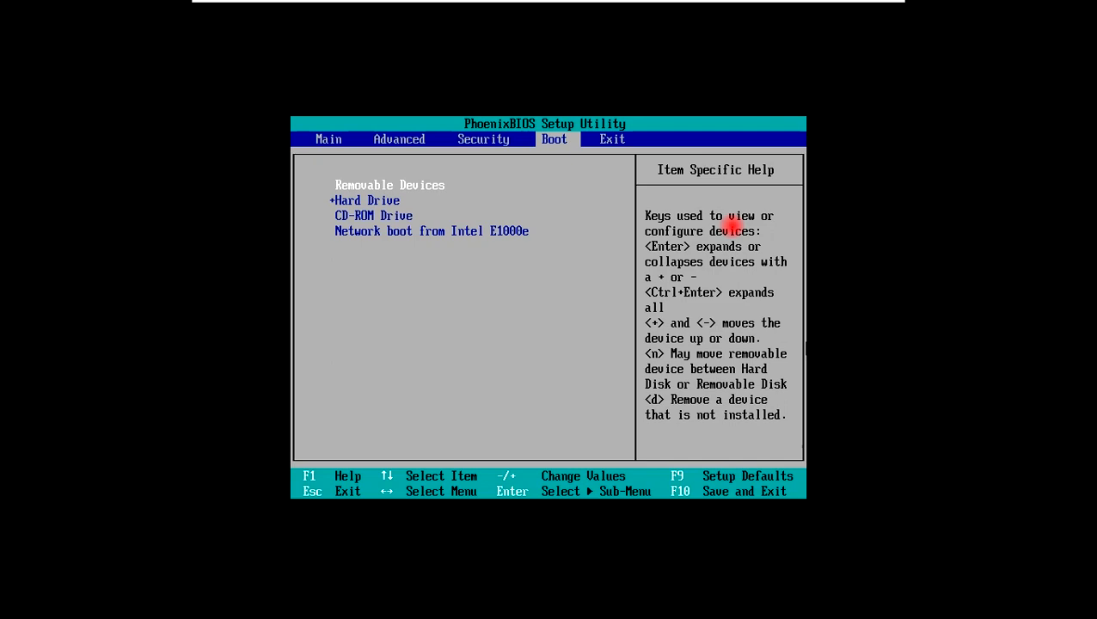
pyautogui.press('Down')
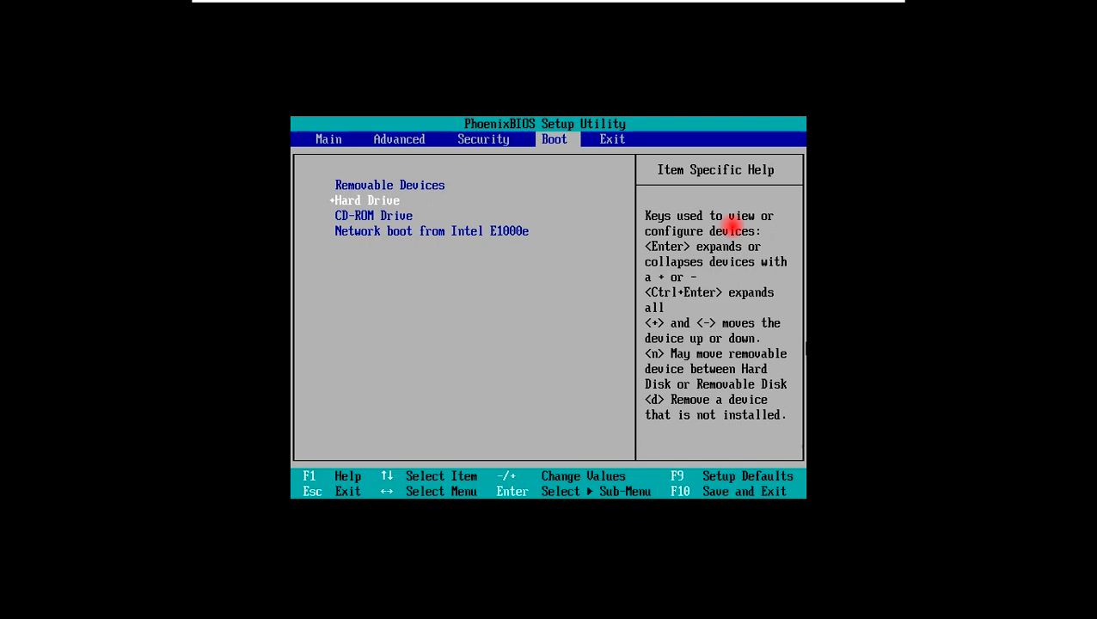
pyautogui.press('Return')
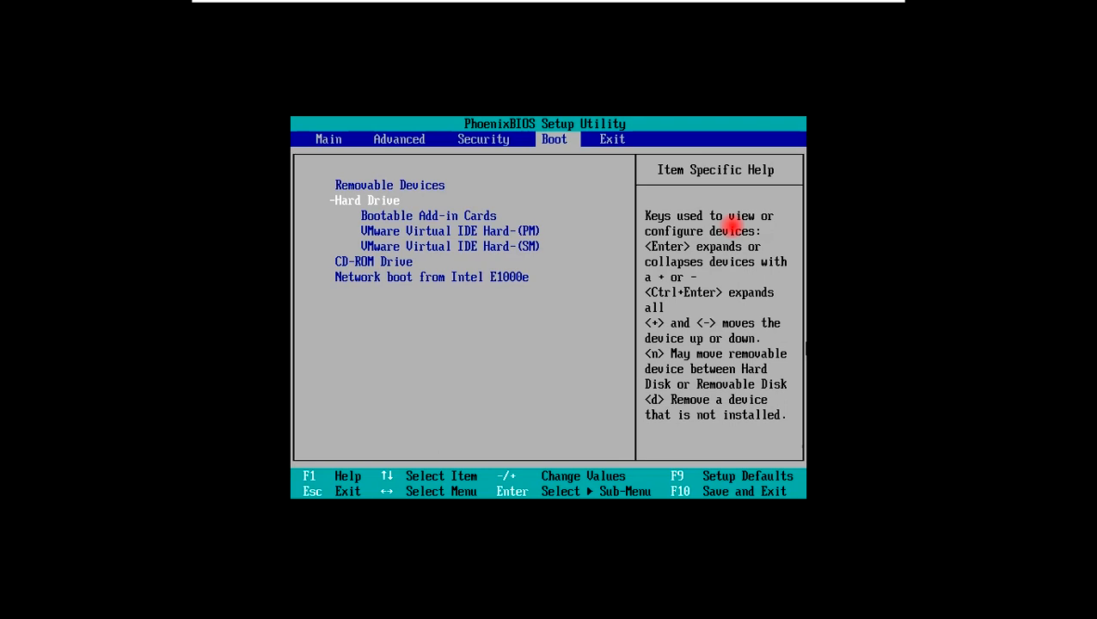
# Move VMware Virtual IDE Hard-(SM) to first place in the Hard Drive group, and Hard Drive to the top of the boot order
pyautogui.press('Down')
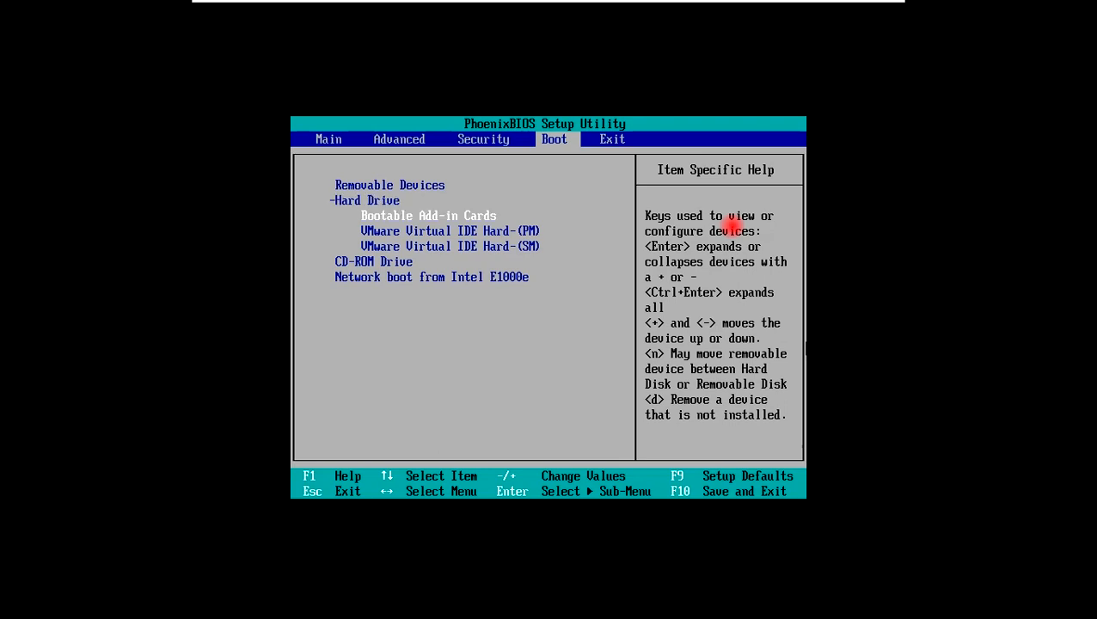
pyautogui.press('Down')
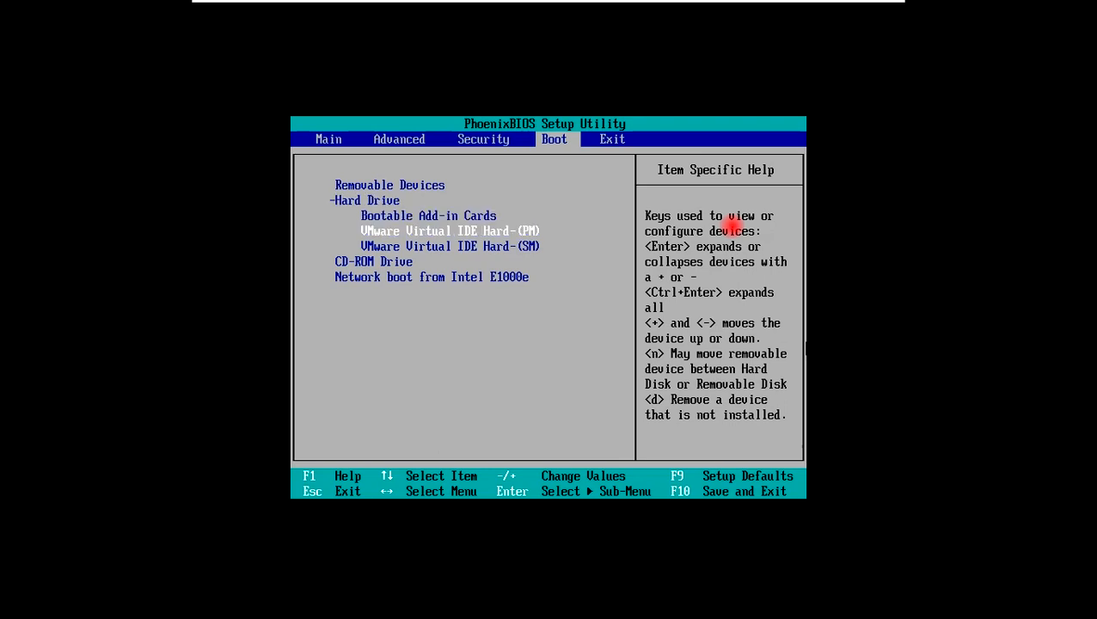
pyautogui.press('Down')
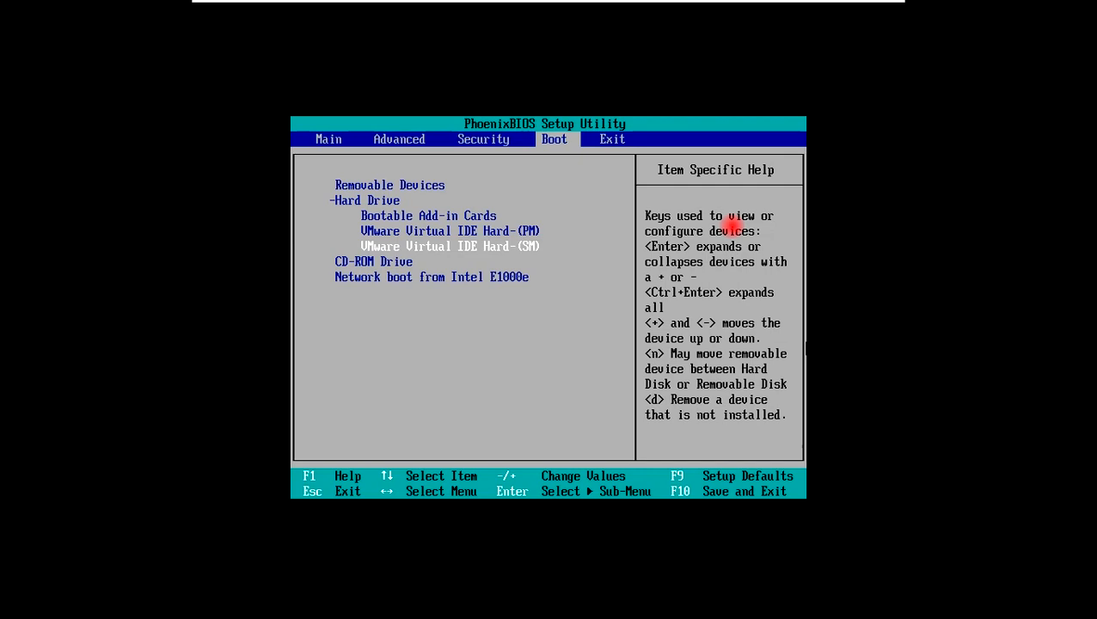
pyautogui.press('+')
pyautogui.press('+')
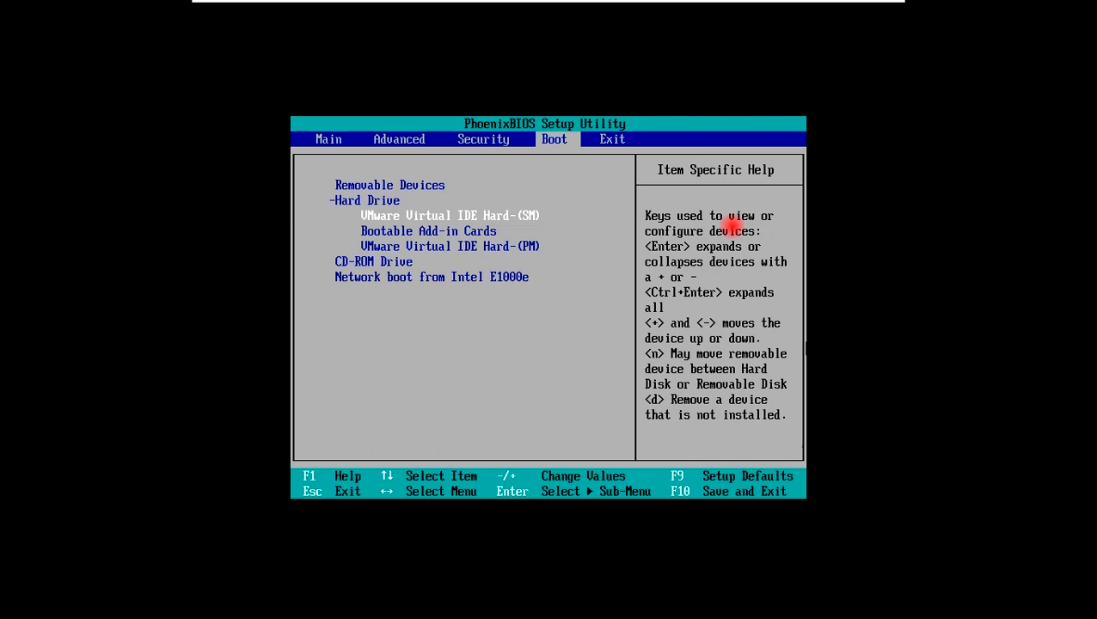
pyautogui.press('Up')
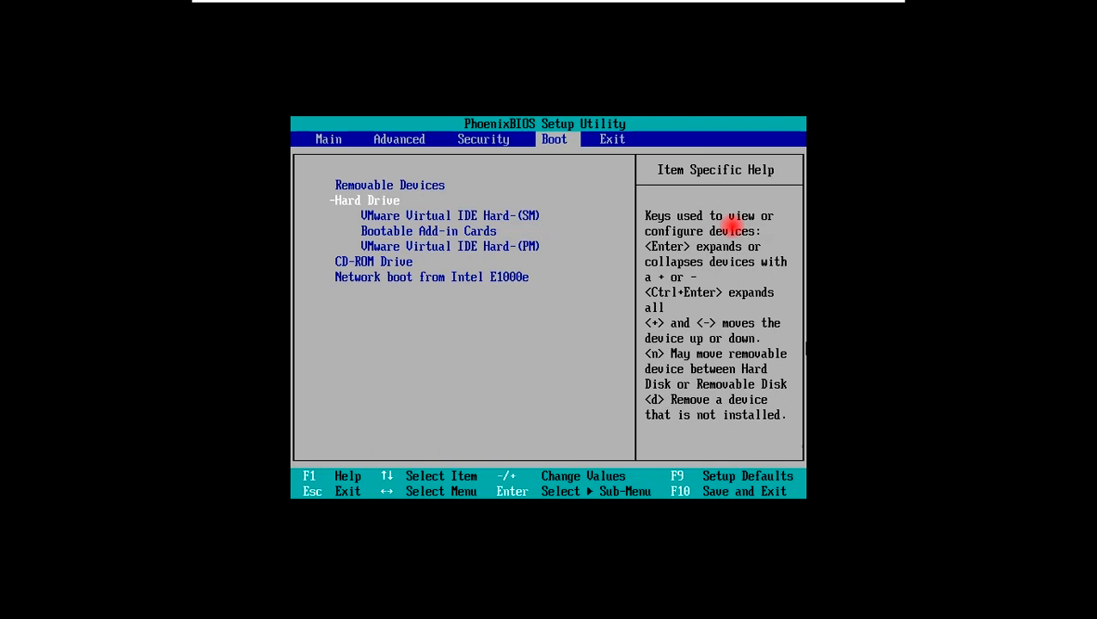
pyautogui.press('+')
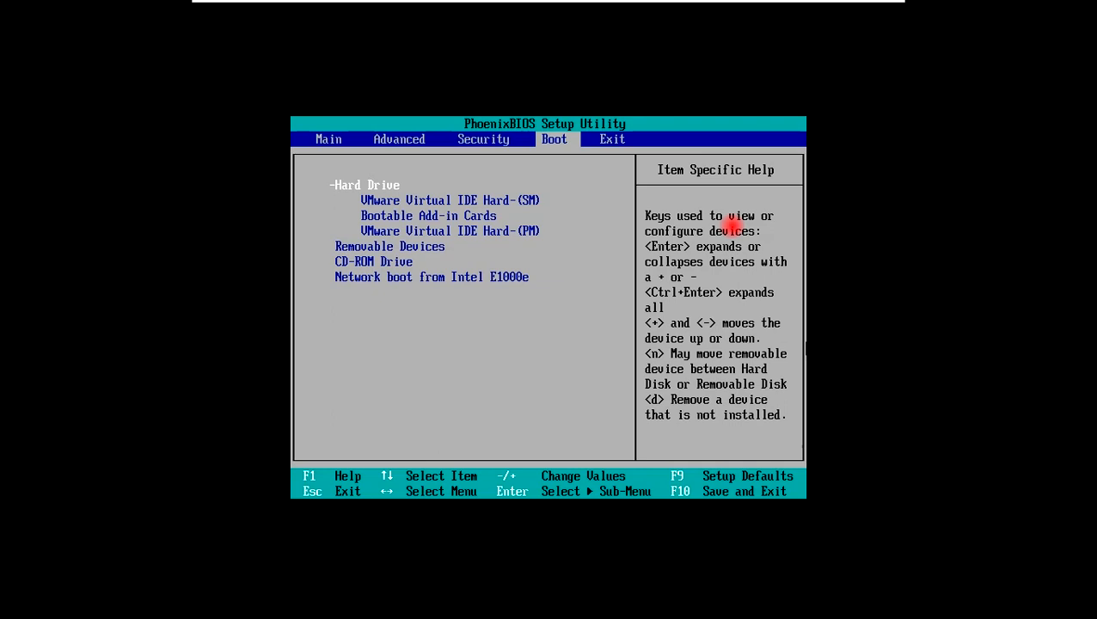
pyautogui.press('Down')
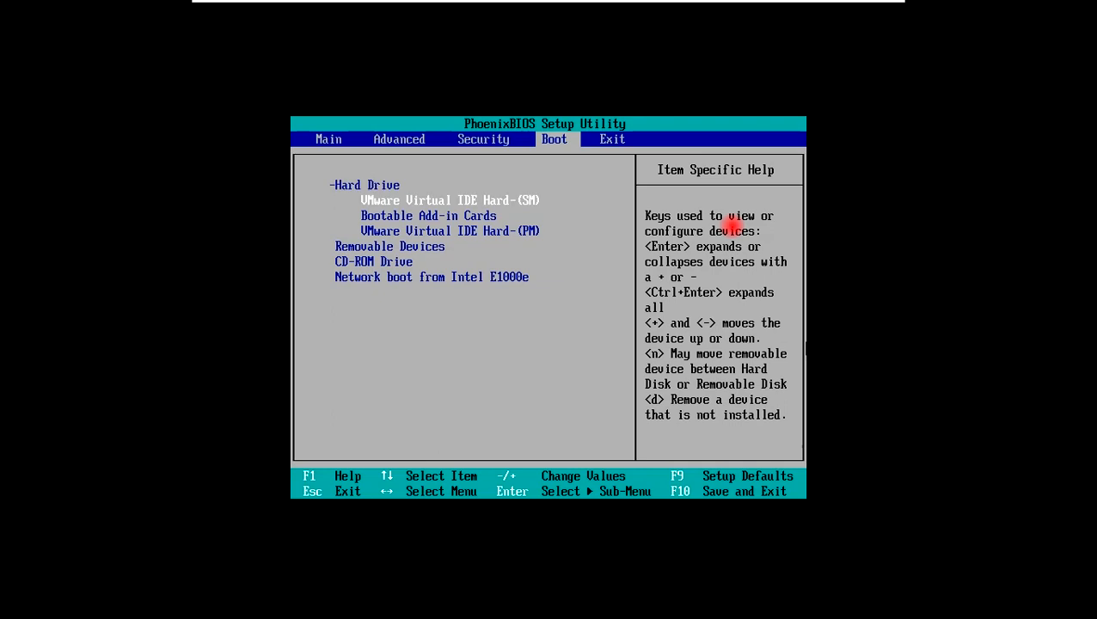
pyautogui.press('Right')
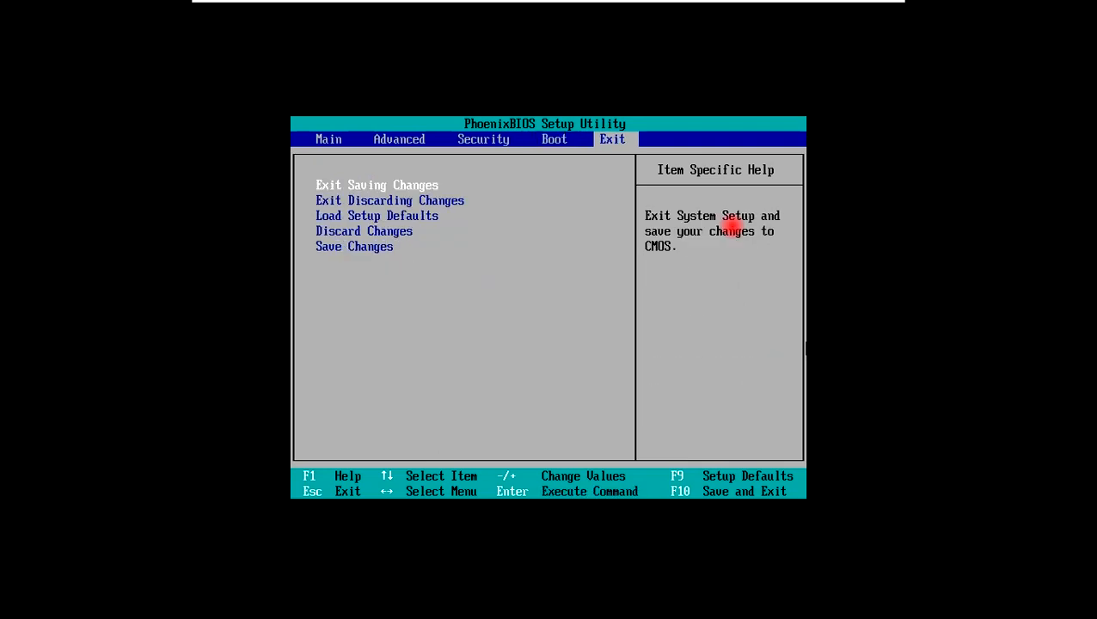
pyautogui.press('Left')
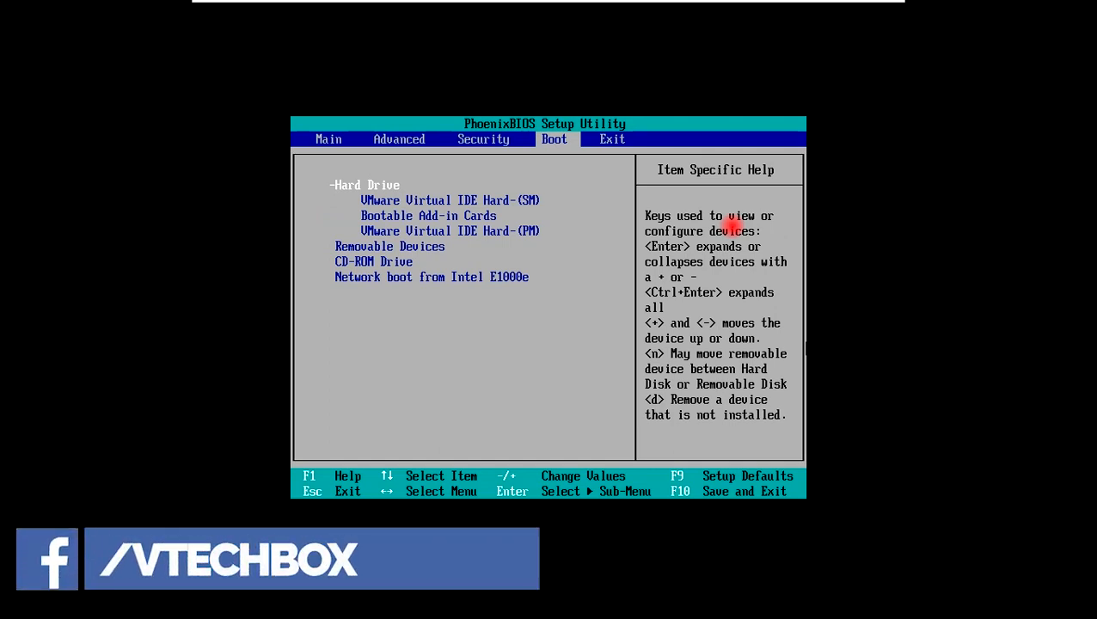
pyautogui.press('Left')
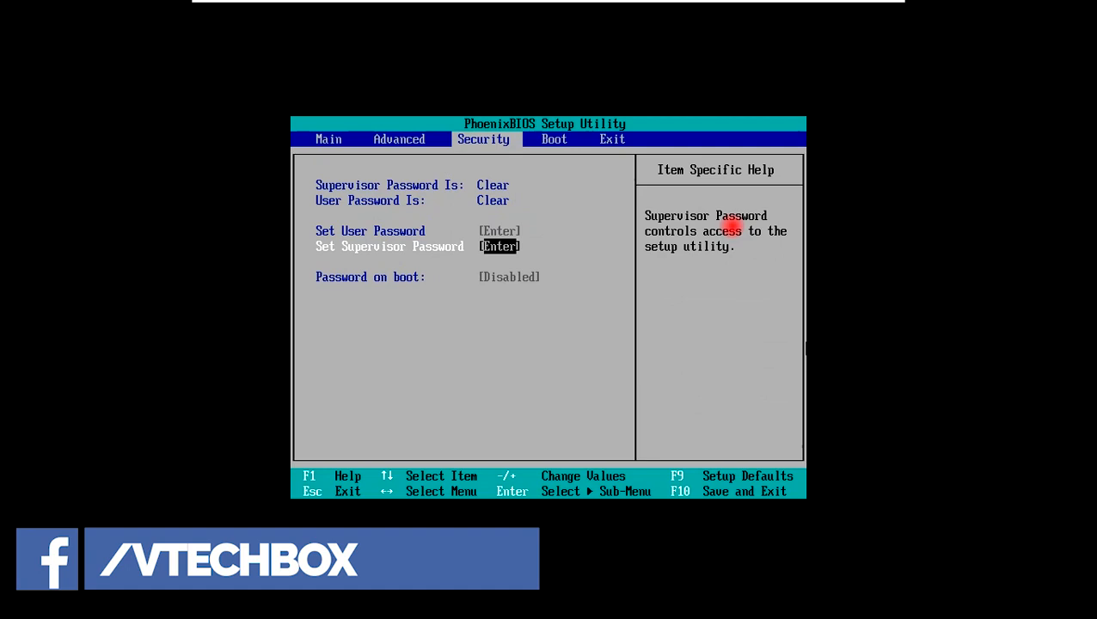
pyautogui.press('Left')
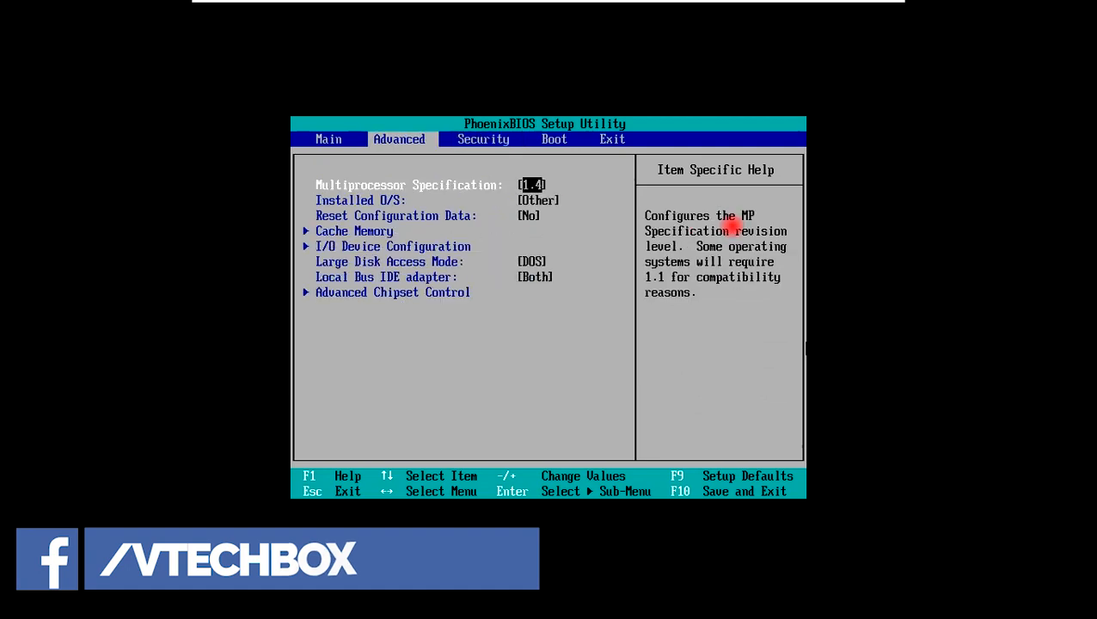
pyautogui.press('Left')
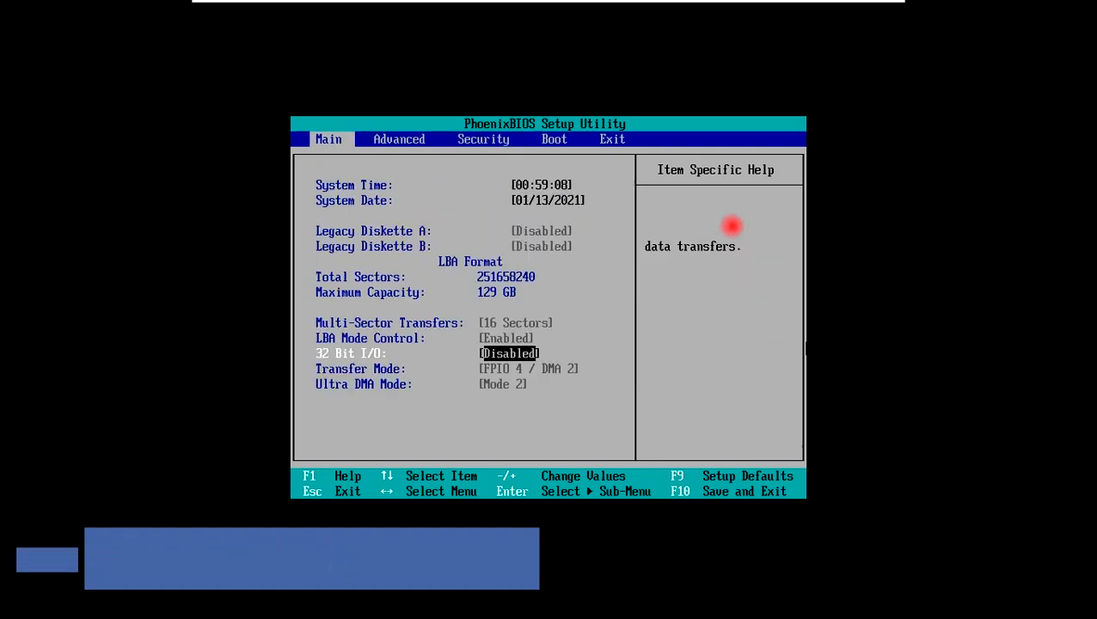
pyautogui.press('Escape')
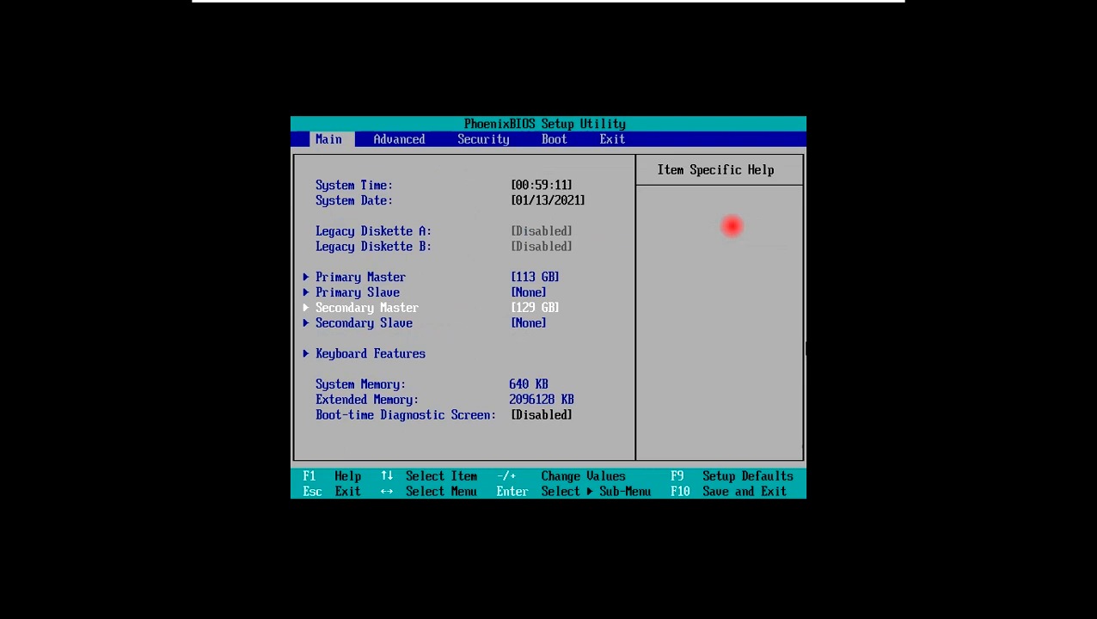
# Save the BIOS configuration changes and exit setup to boot the computer
pyautogui.press('F10')
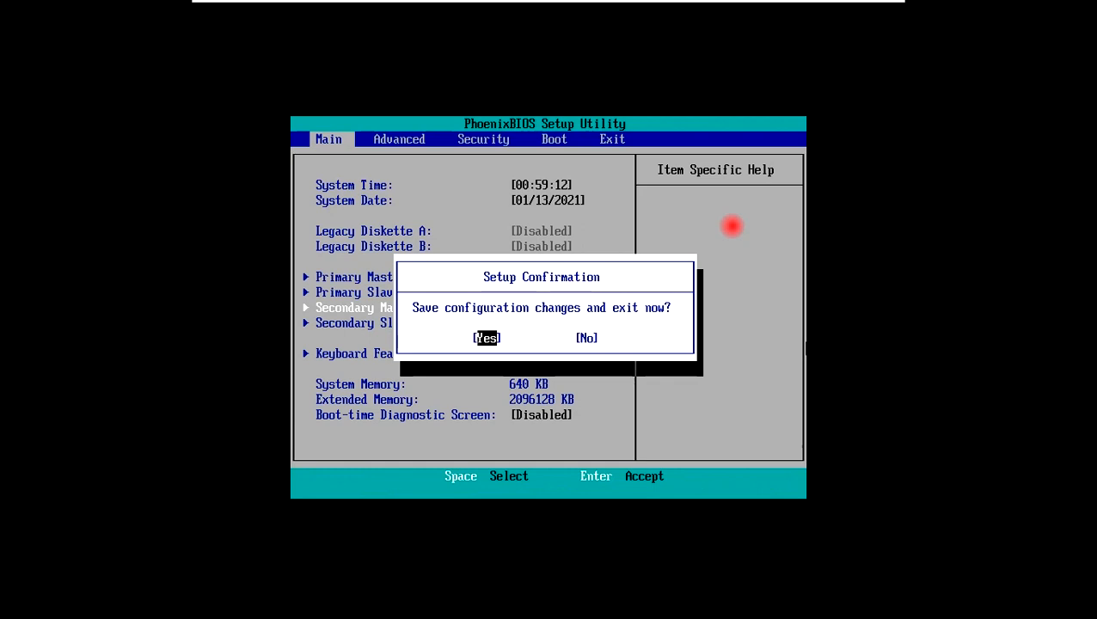
pyautogui.press('Return')
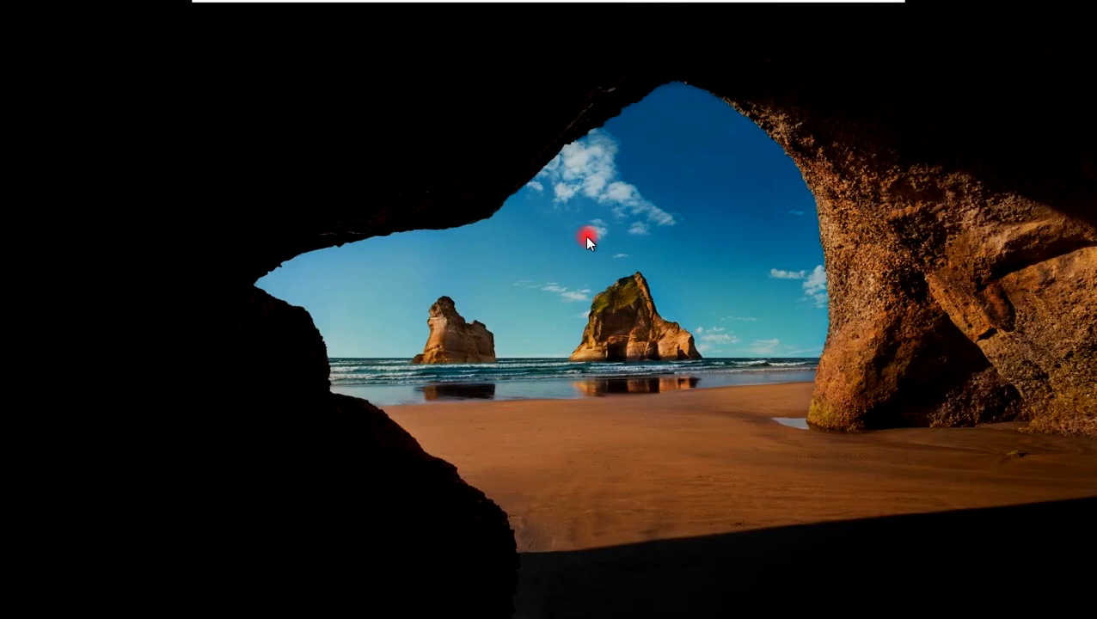
# Sign in to Windows with the Administrator account by entering the account password
pyautogui.click(587, 238)
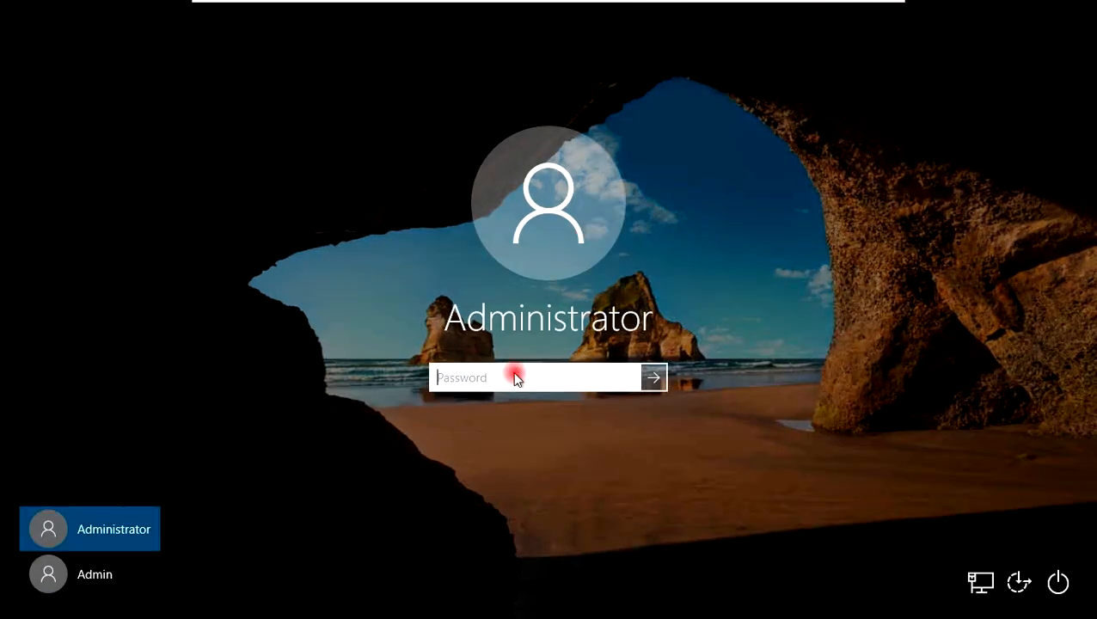
pyautogui.write('************')
pyautogui.press('Return')
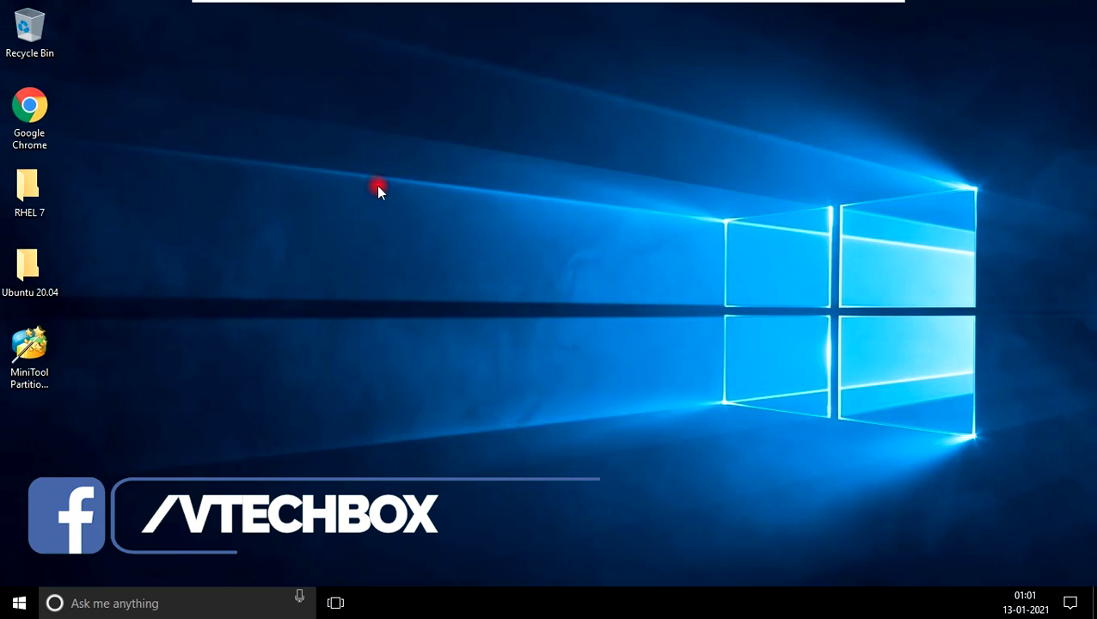
# Refresh the desktop four times
pyautogui.rightClick(472, 118)
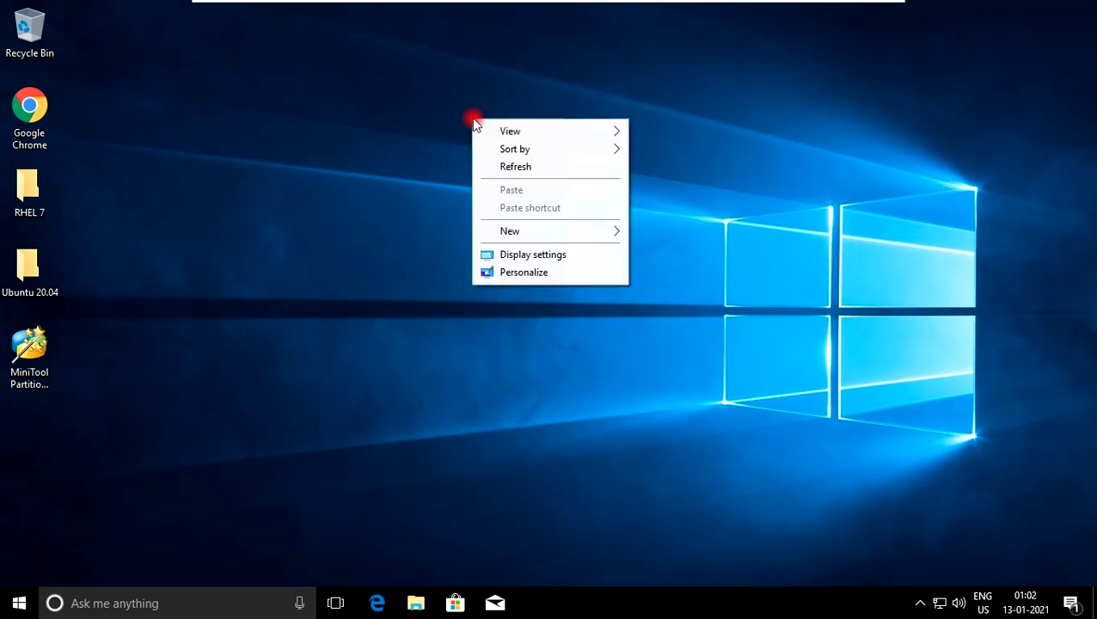
pyautogui.click(512, 169)
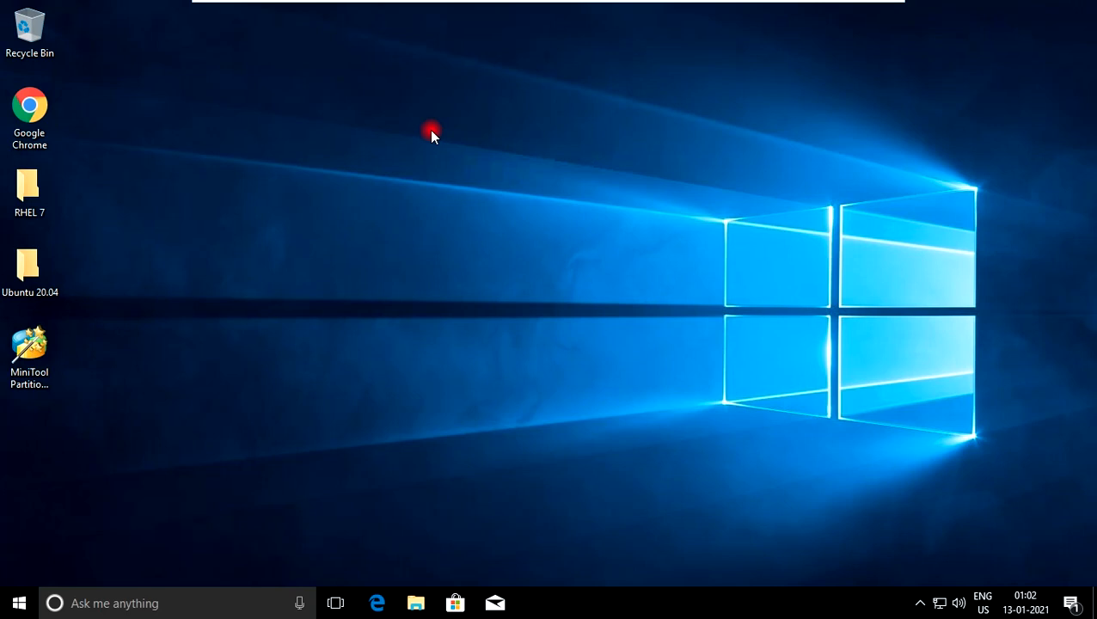
pyautogui.rightClick(429, 130)
pyautogui.click(487, 176)
pyautogui.rightClick(449, 152)
pyautogui.click(483, 202)
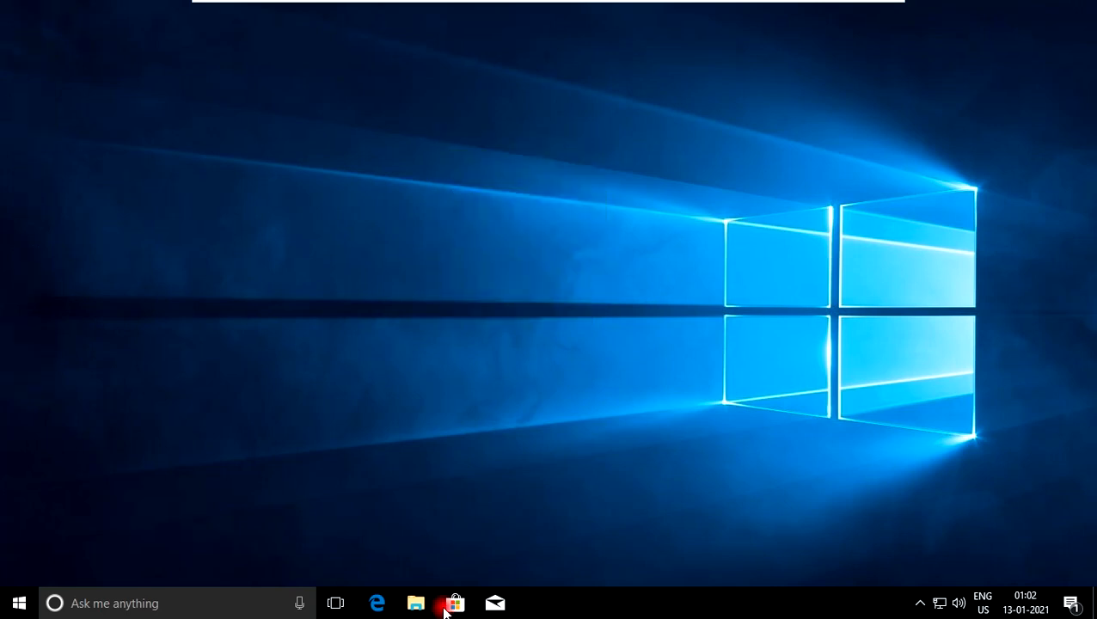
pyautogui.rightClick(471, 233)
pyautogui.click(483, 283)
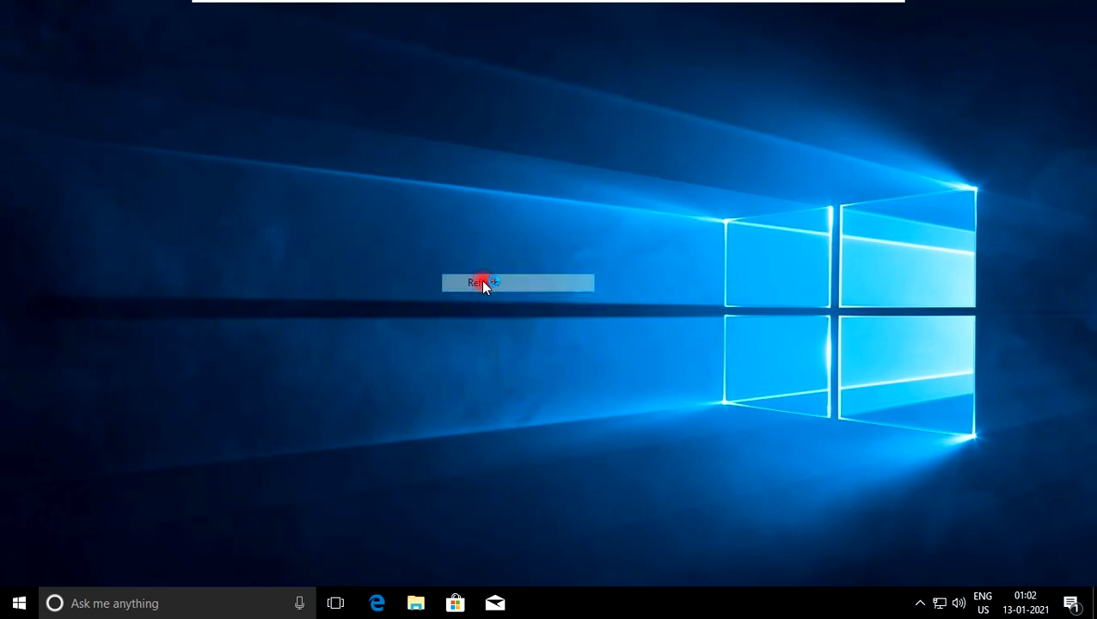
# Check the drives under This PC in File Explorer, view the contents of HDD (C:), and return to the drive overview
pyautogui.click(415, 603)
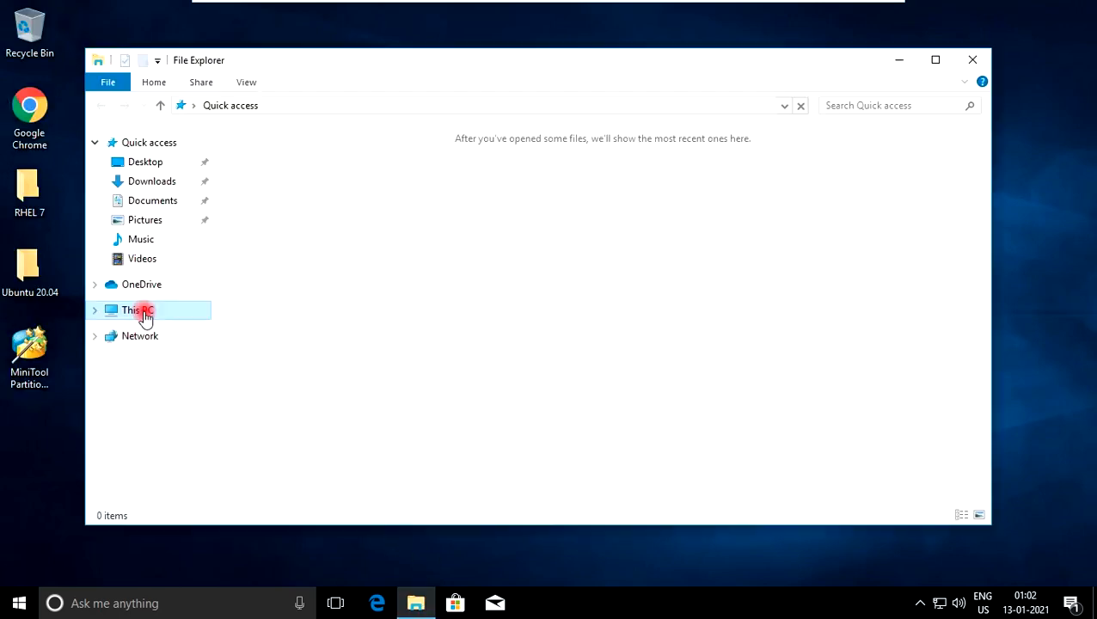
pyautogui.click(143, 312)
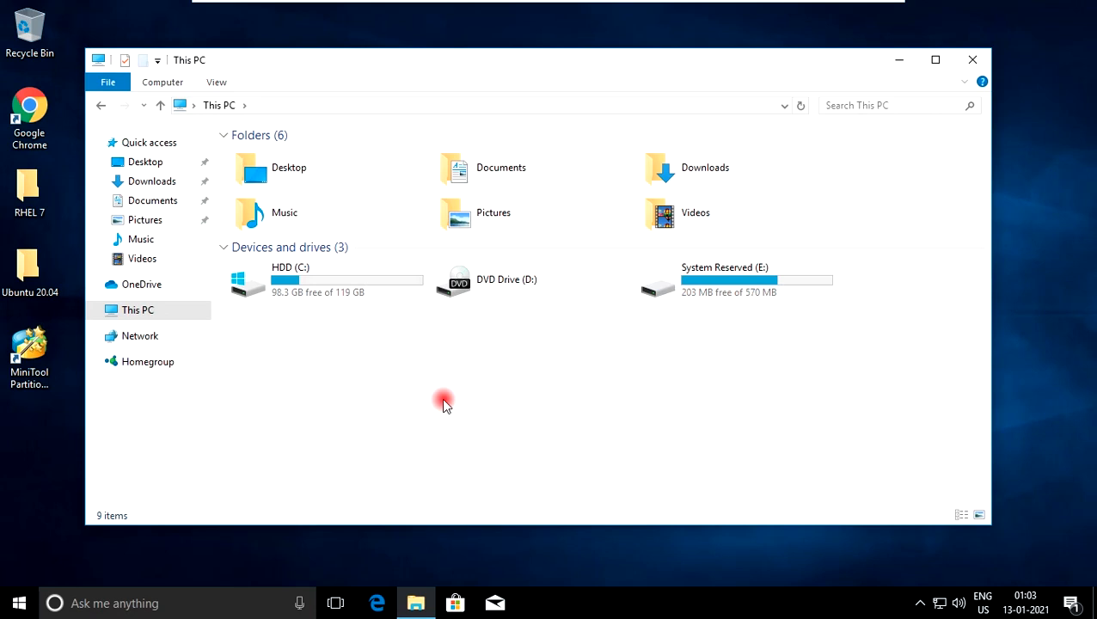
pyautogui.doubleClick(309, 283)
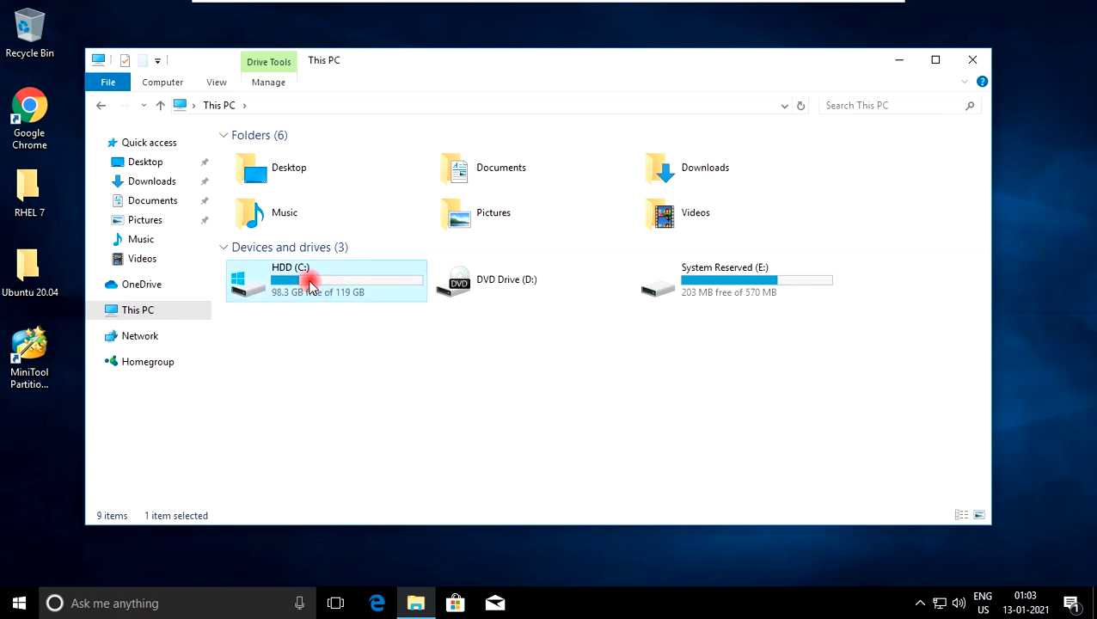
pyautogui.click(217, 106)
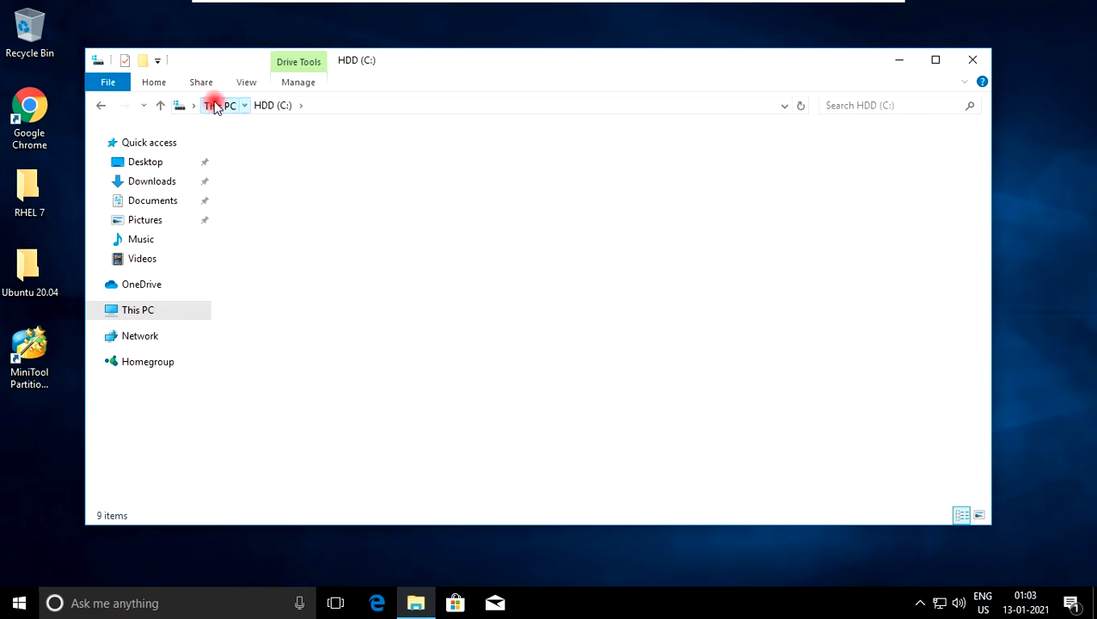
pyautogui.click(415, 390)
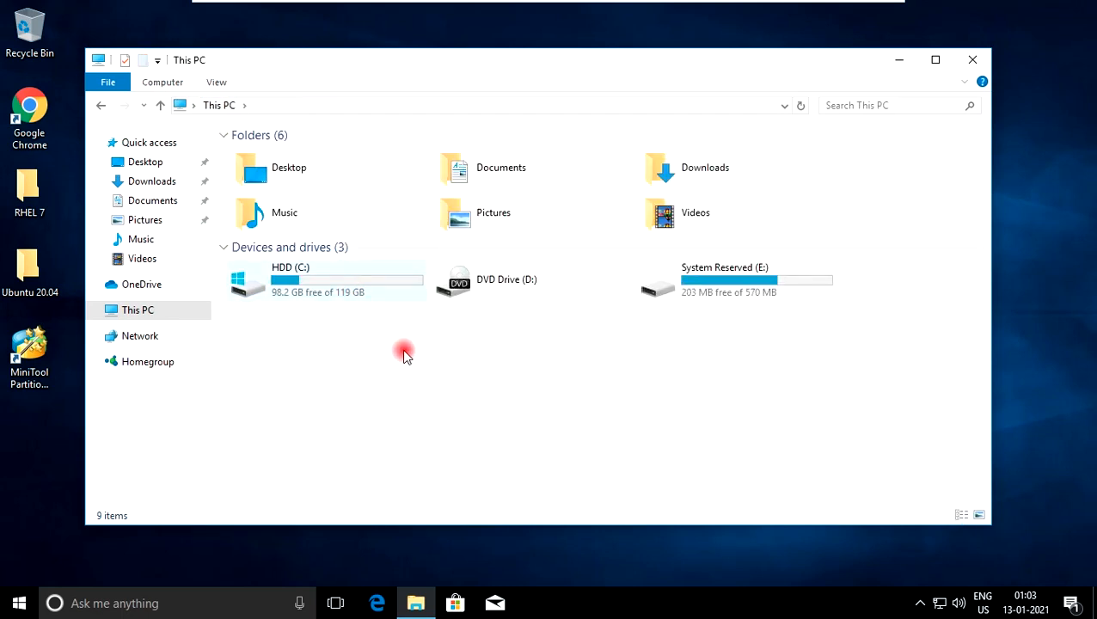
# Open Disk Management with diskmgmt.msc and delete the 104.68 GB primary partition on Disk 0
pyautogui.press('super+r')
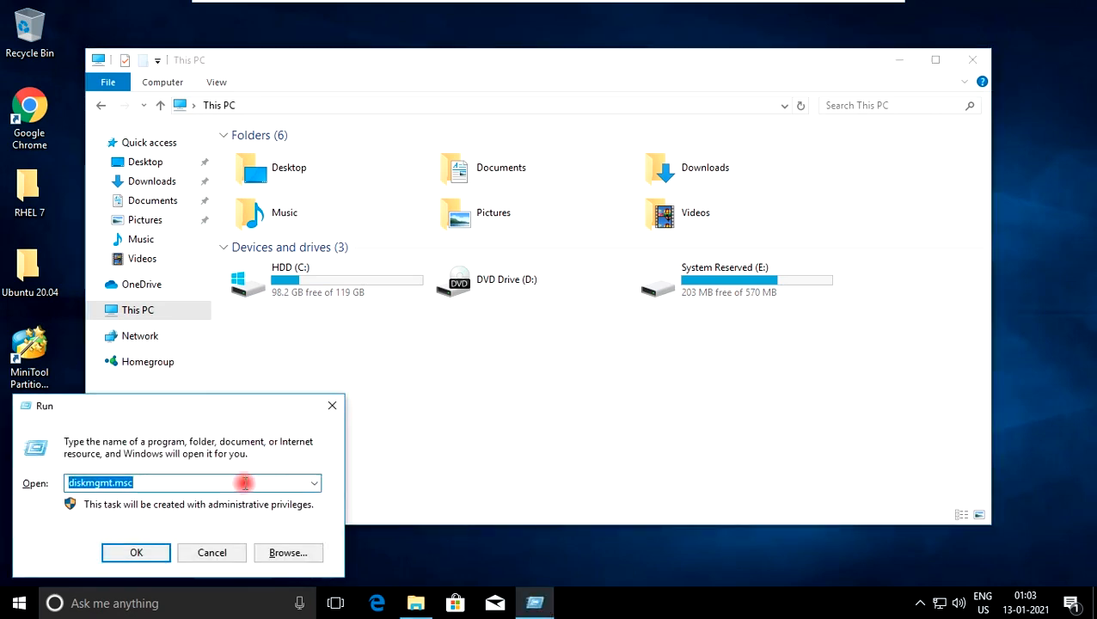
pyautogui.click(136, 552)
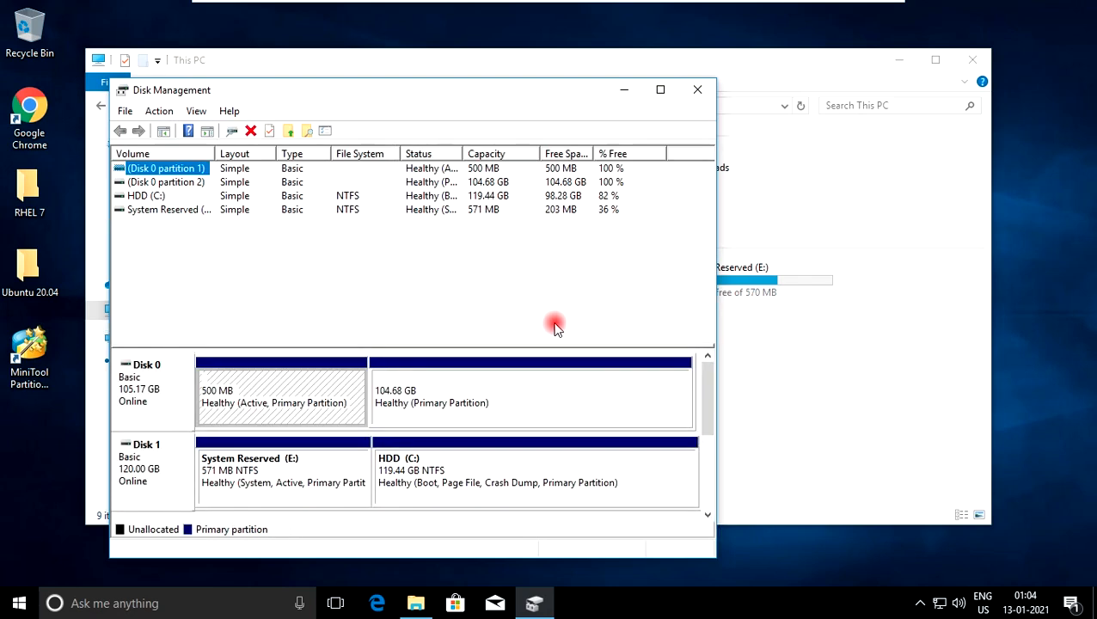
pyautogui.click(440, 391)
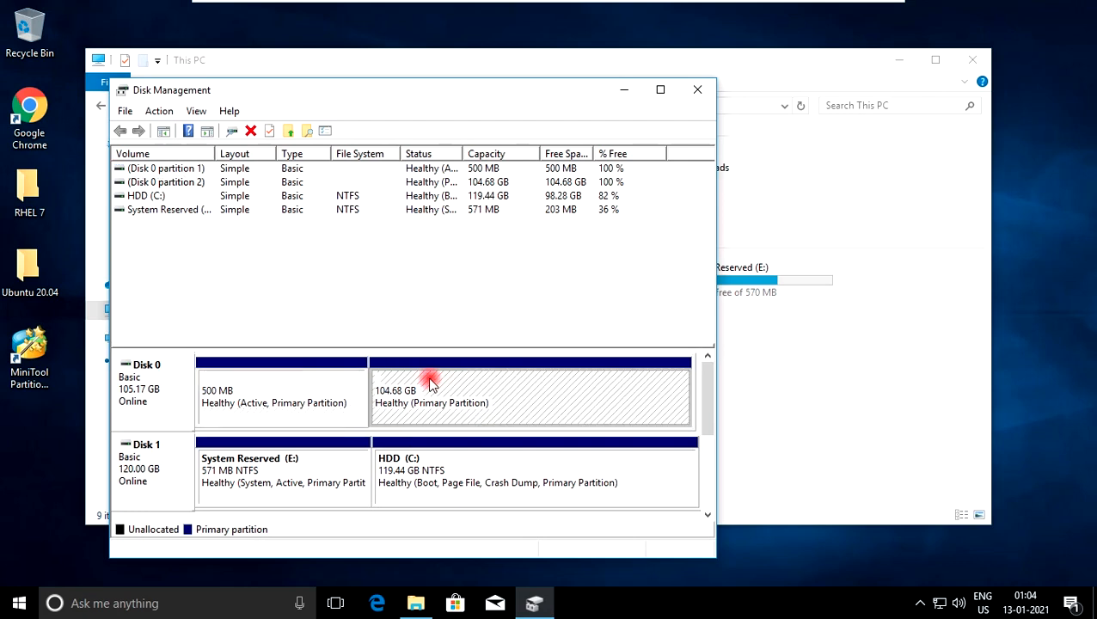
pyautogui.rightClick(476, 393)
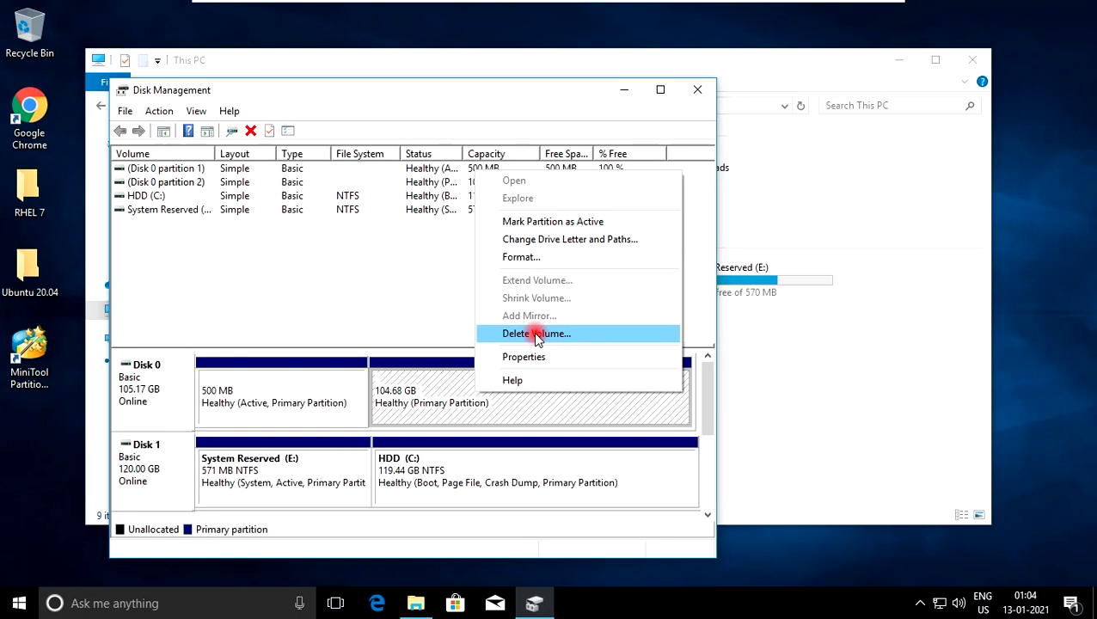
pyautogui.click(537, 336)
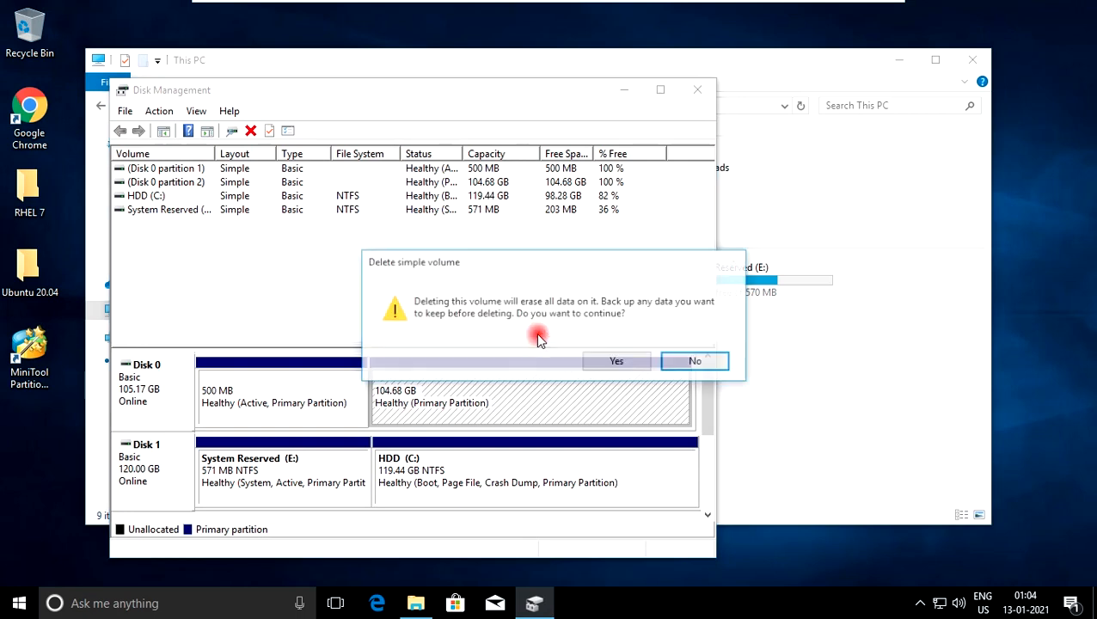
pyautogui.click(629, 359)
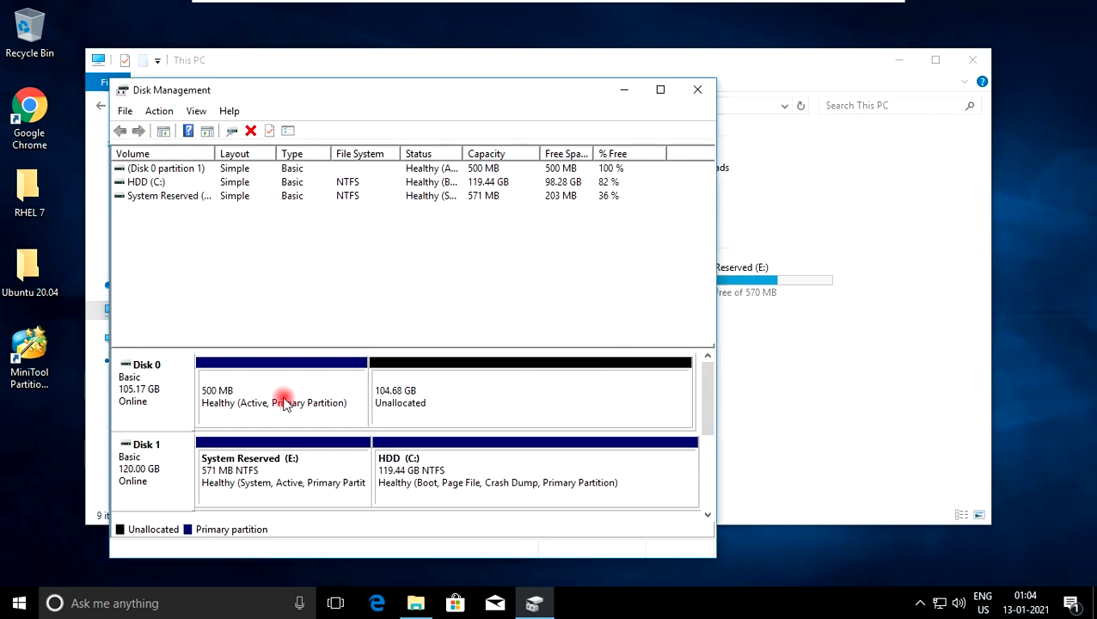
# Delete the 500 MB active primary partition on Disk 0
pyautogui.rightClick(284, 404)
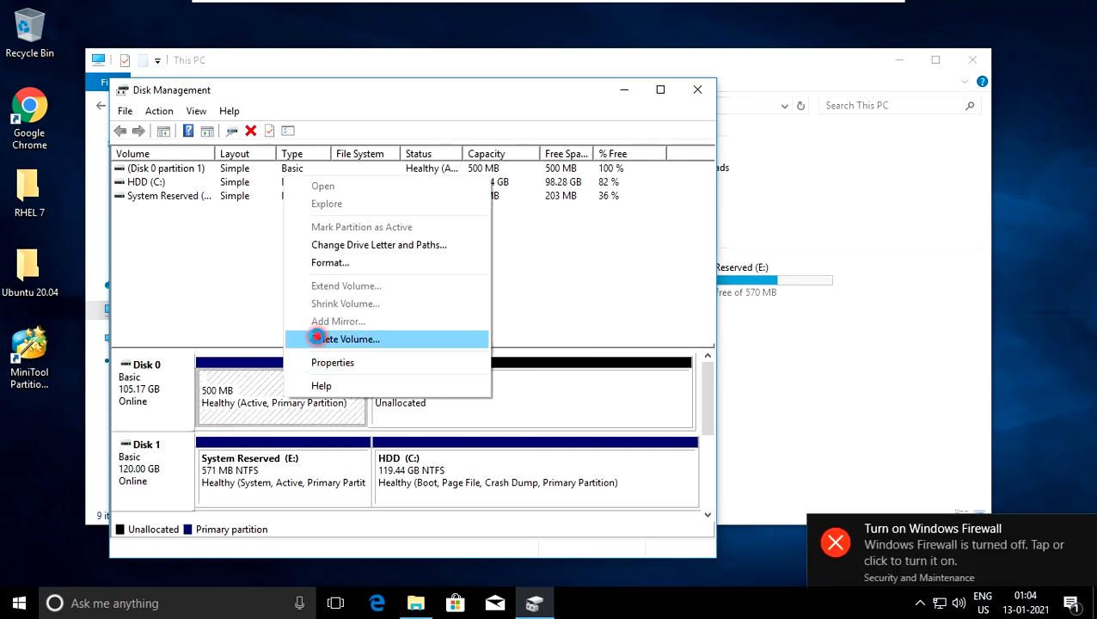
pyautogui.click(319, 340)
pyautogui.click(613, 361)
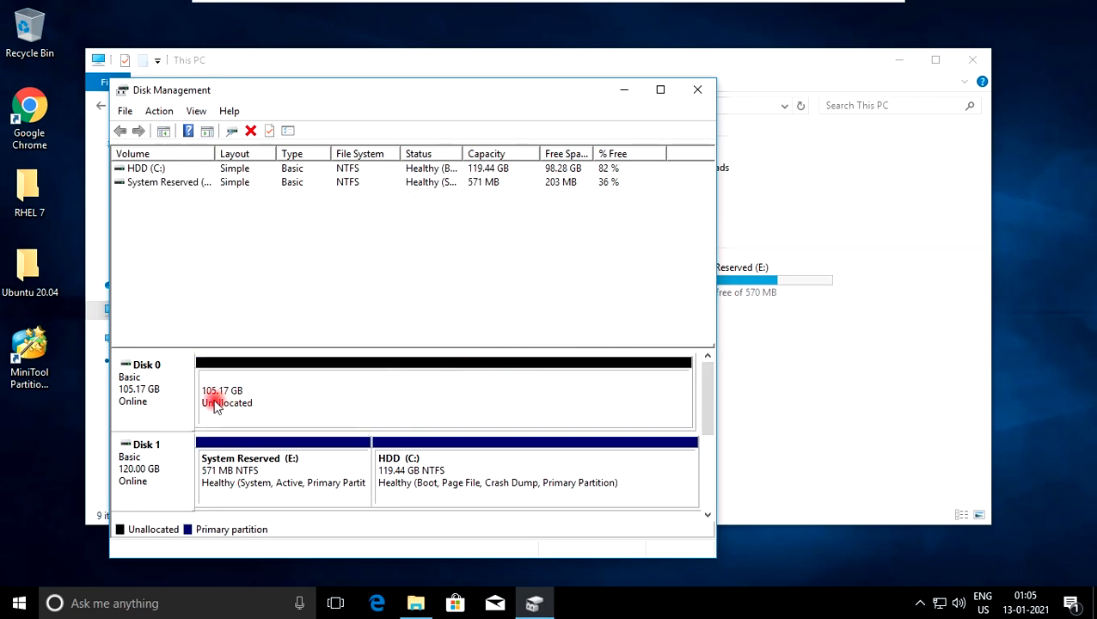
# Create a 107694 MB simple volume on Disk 0 with drive letter F, quick-formatted as NTFS and labelled New Volume, and close Disk Management
pyautogui.rightClick(283, 391)
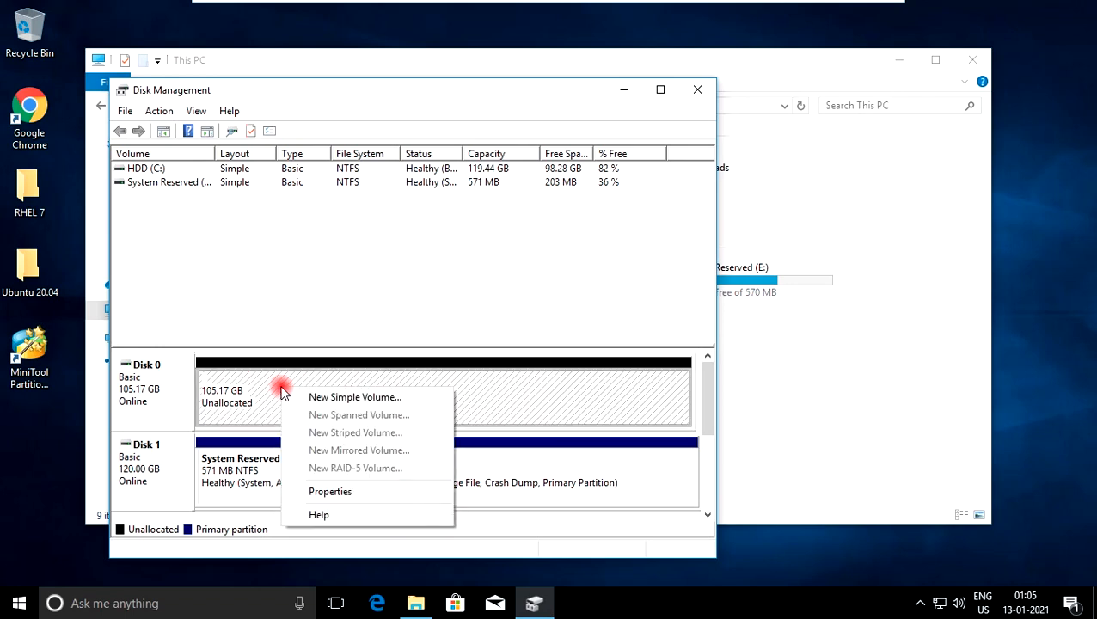
pyautogui.click(301, 397)
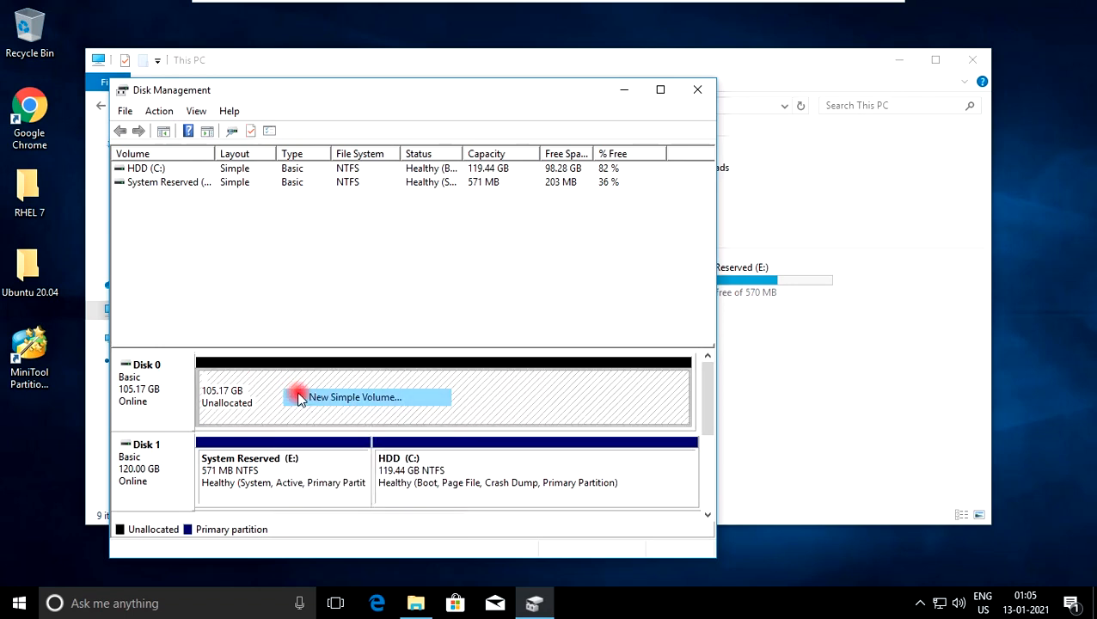
pyautogui.click(425, 458)
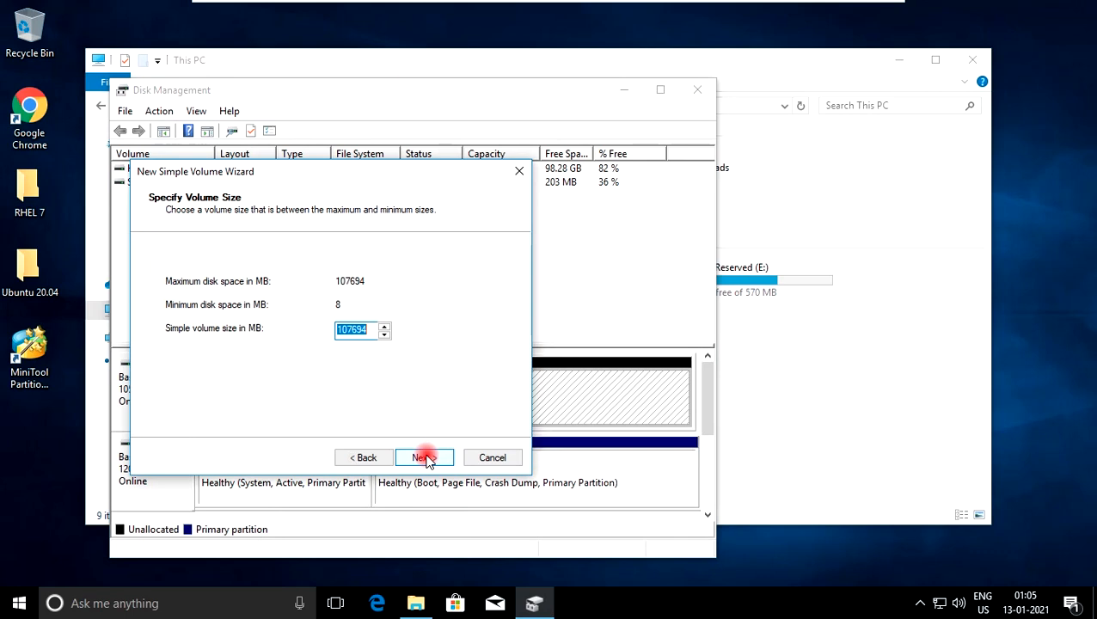
pyautogui.click(424, 458)
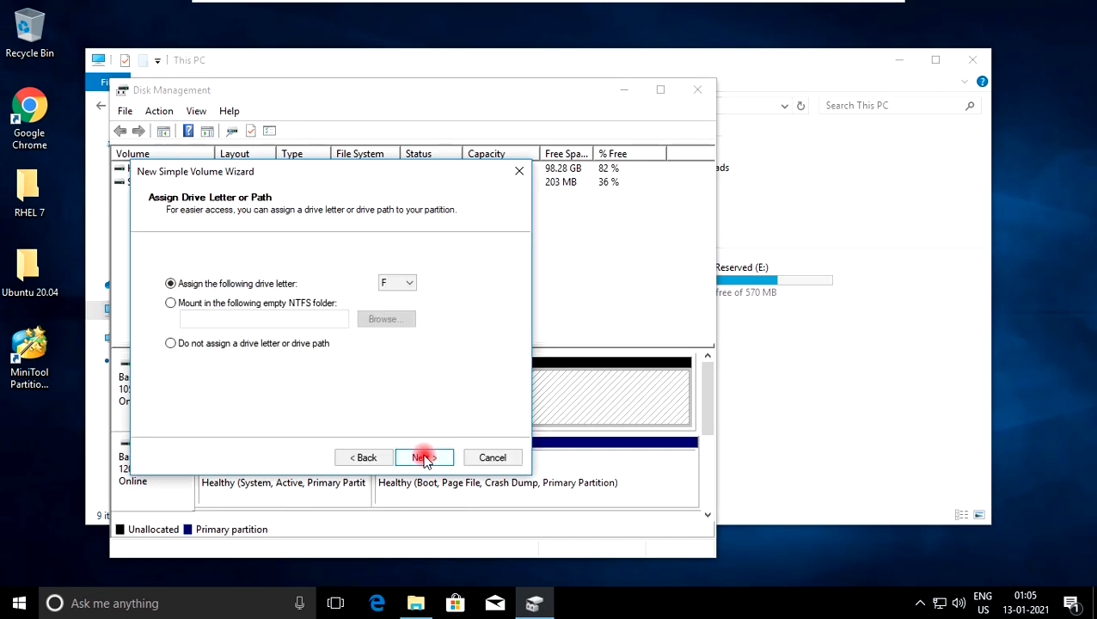
pyautogui.click(425, 457)
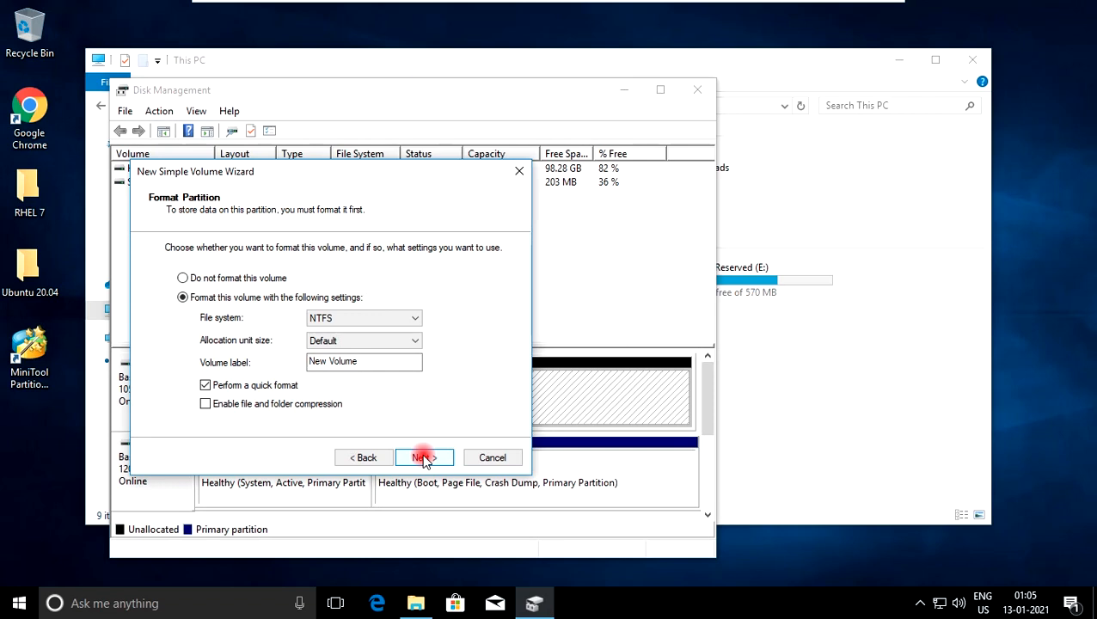
pyautogui.click(424, 458)
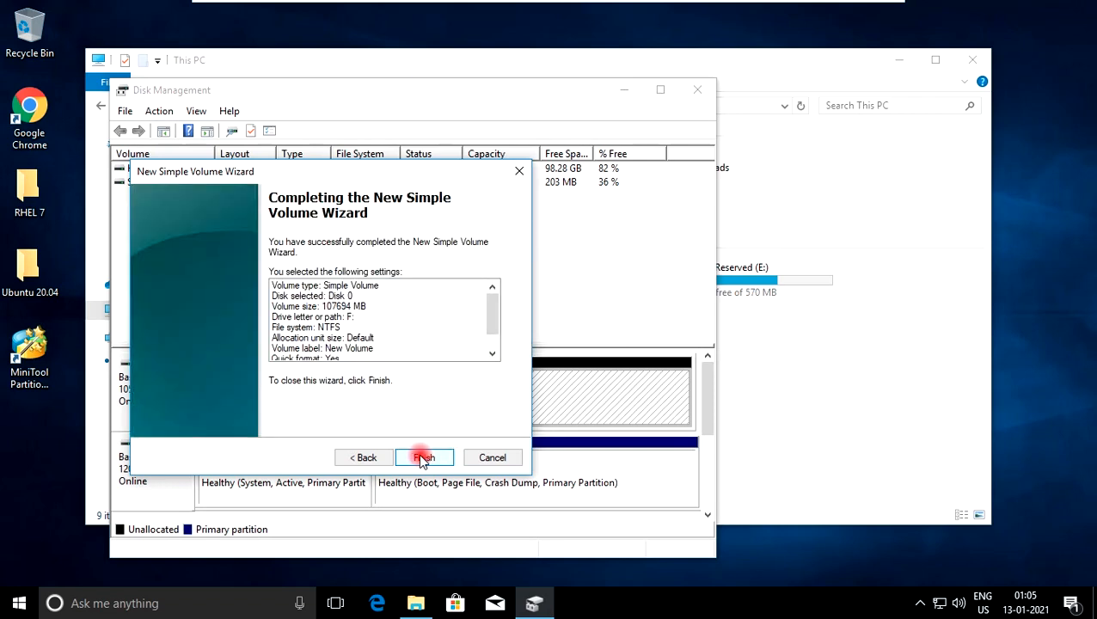
pyautogui.click(423, 458)
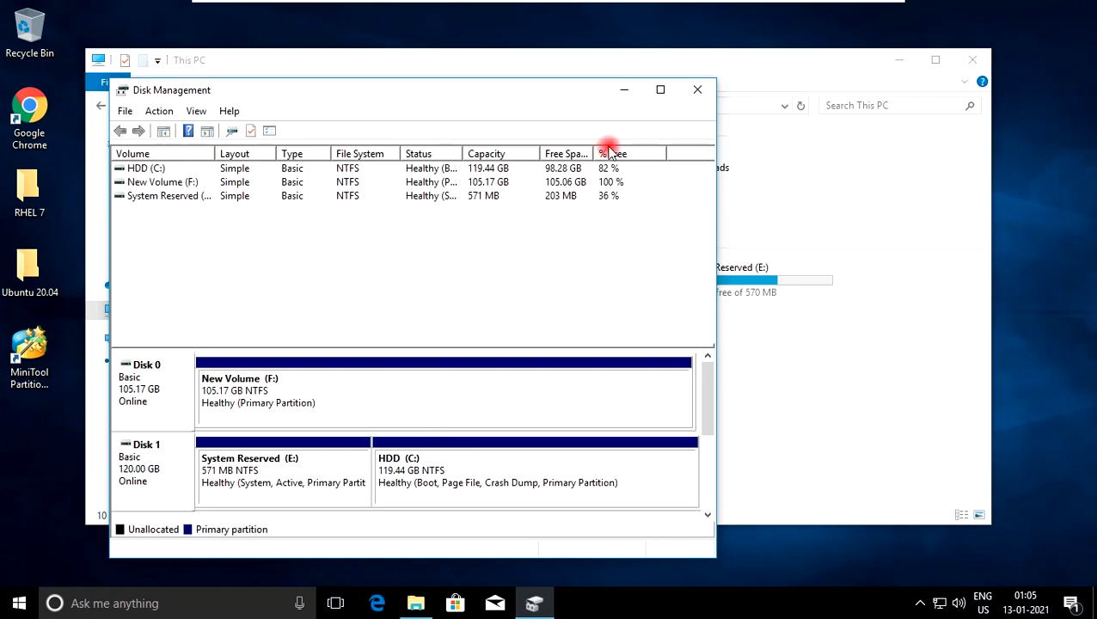
pyautogui.click(699, 91)
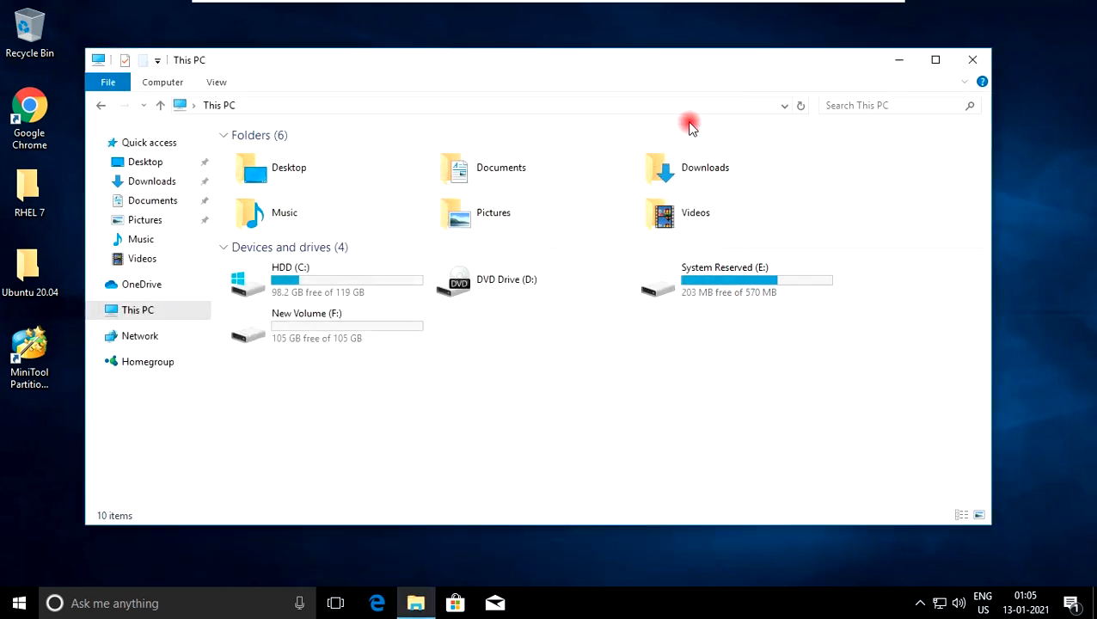
# Rename the HDD (C:) drive to SSD under This PC
pyautogui.click(320, 284)
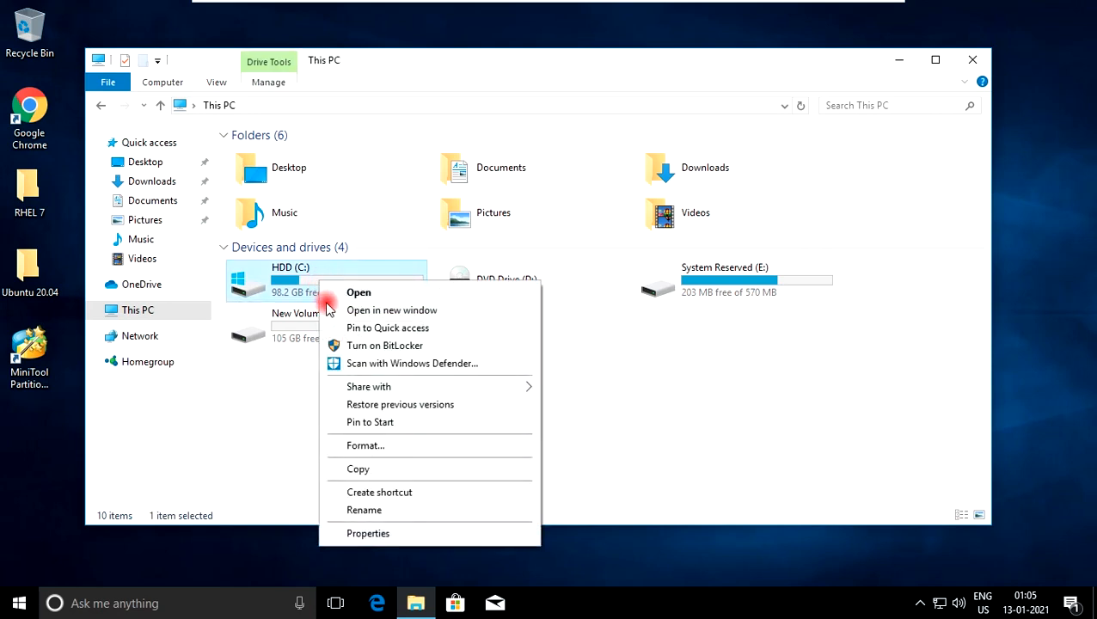
pyautogui.click(379, 510)
pyautogui.write('SSD')
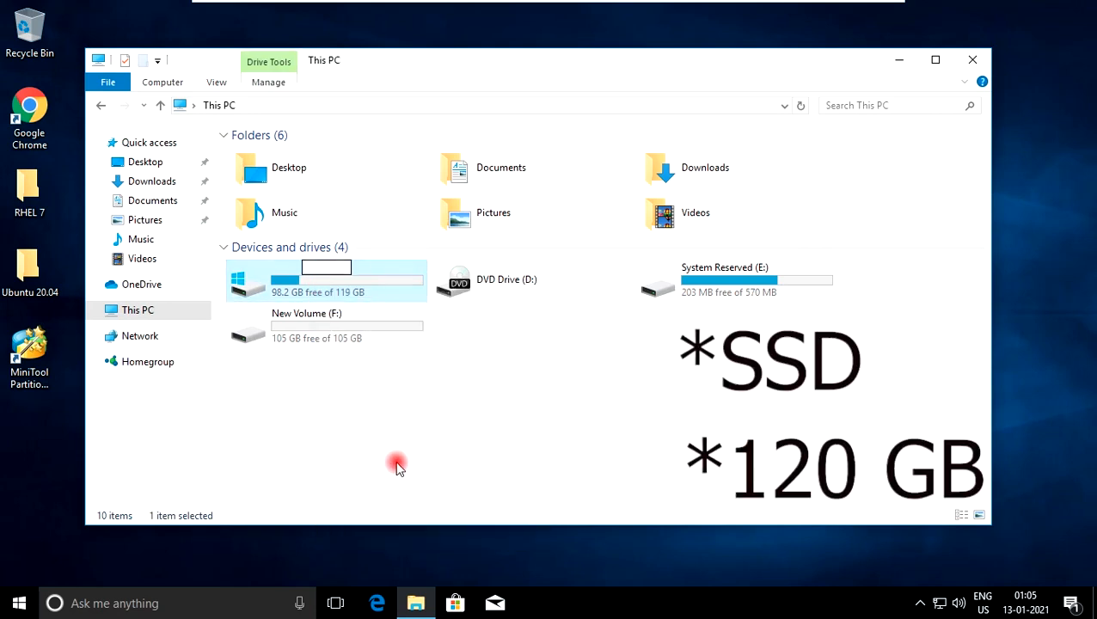
pyautogui.press('Return')
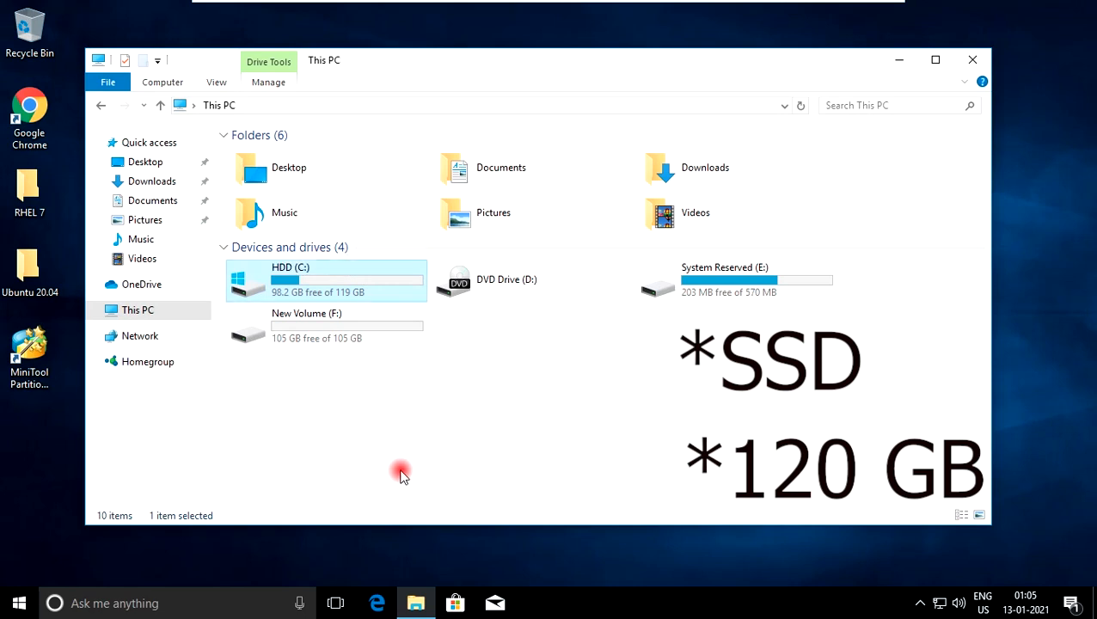
pyautogui.click(415, 449)
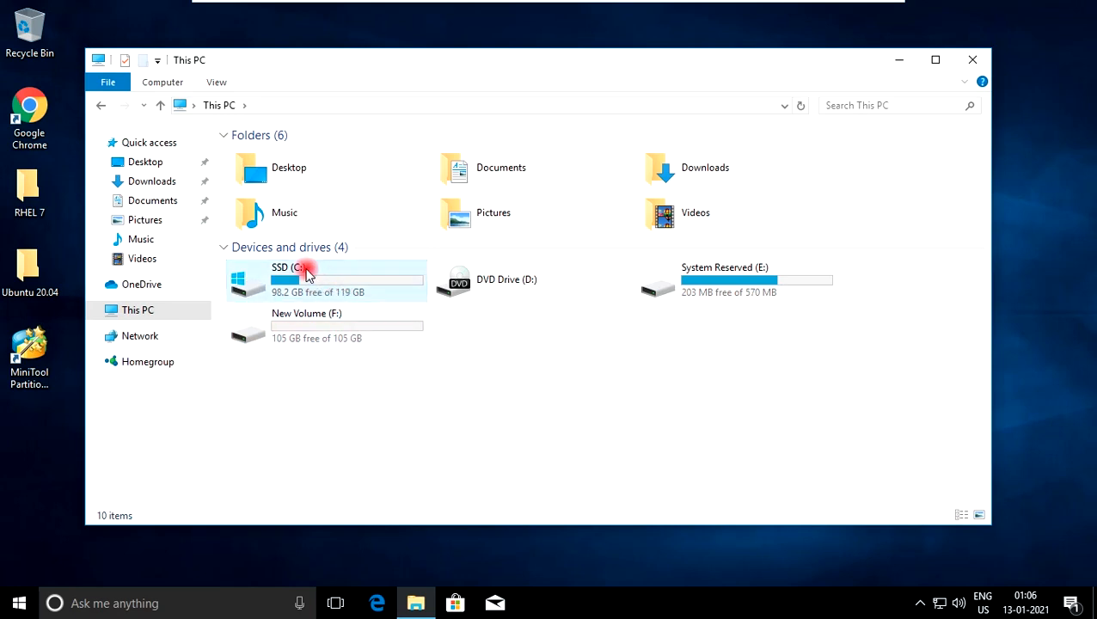
# Check the contents of the SSD (C:) and New Volume (F:) drives, return to This PC, and close File Explorer
pyautogui.doubleClick(379, 293)
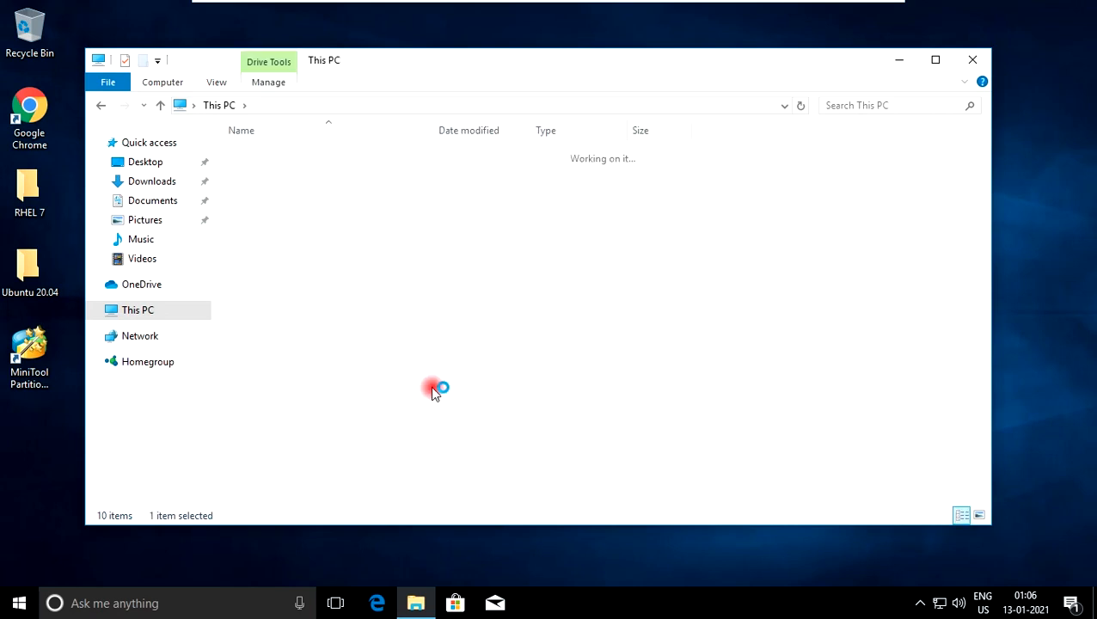
pyautogui.press('BackSpace')
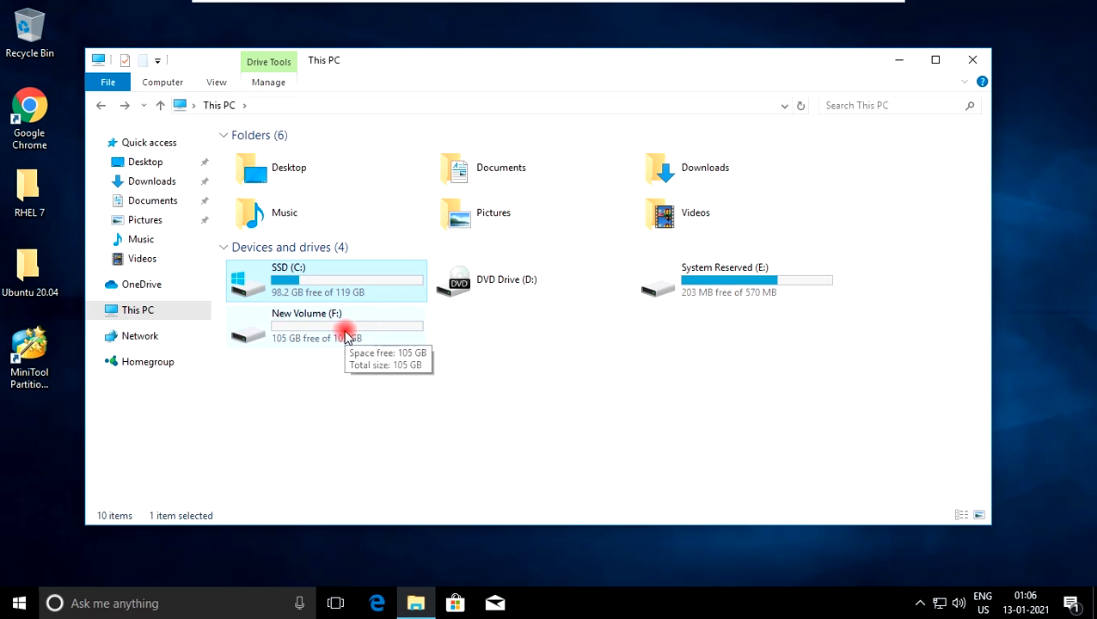
pyautogui.click(371, 366)
pyautogui.click(308, 325)
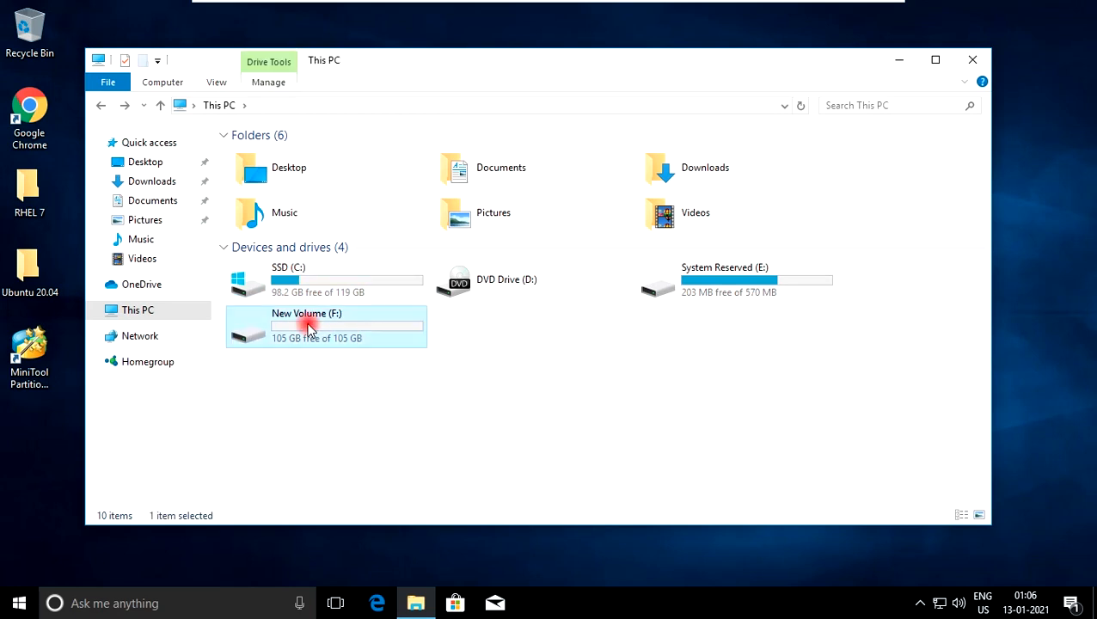
pyautogui.doubleClick(308, 325)
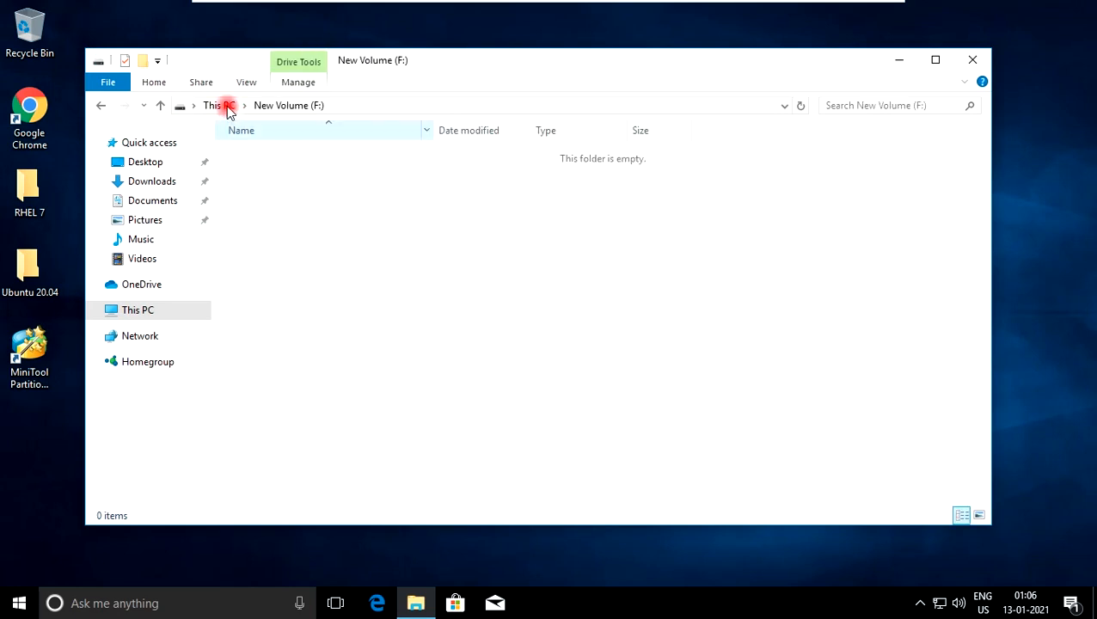
pyautogui.click(229, 110)
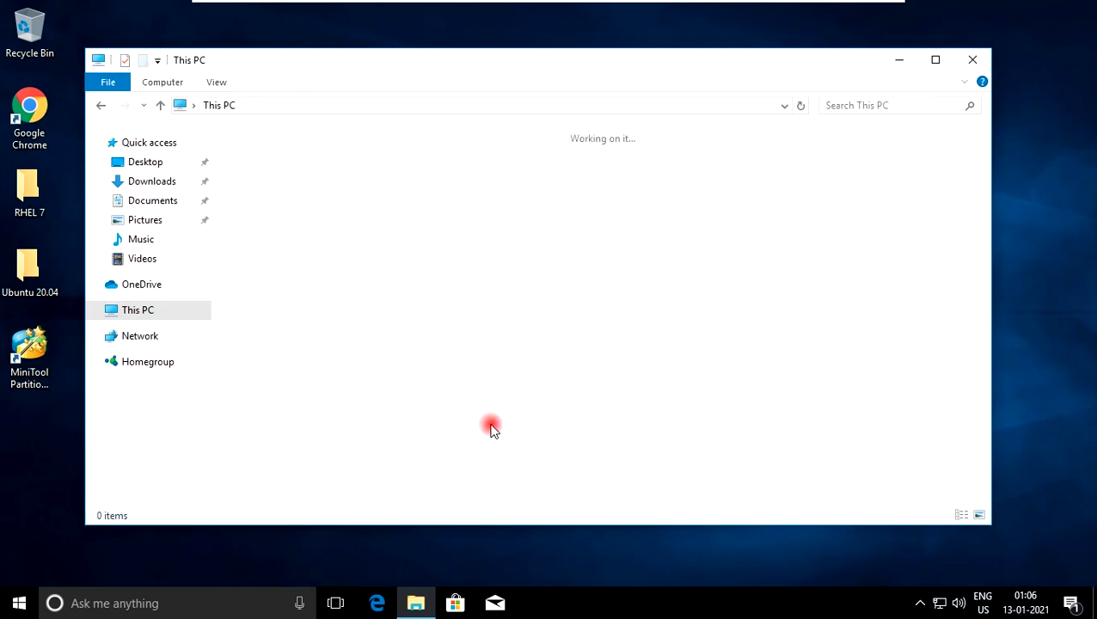
pyautogui.click(432, 435)
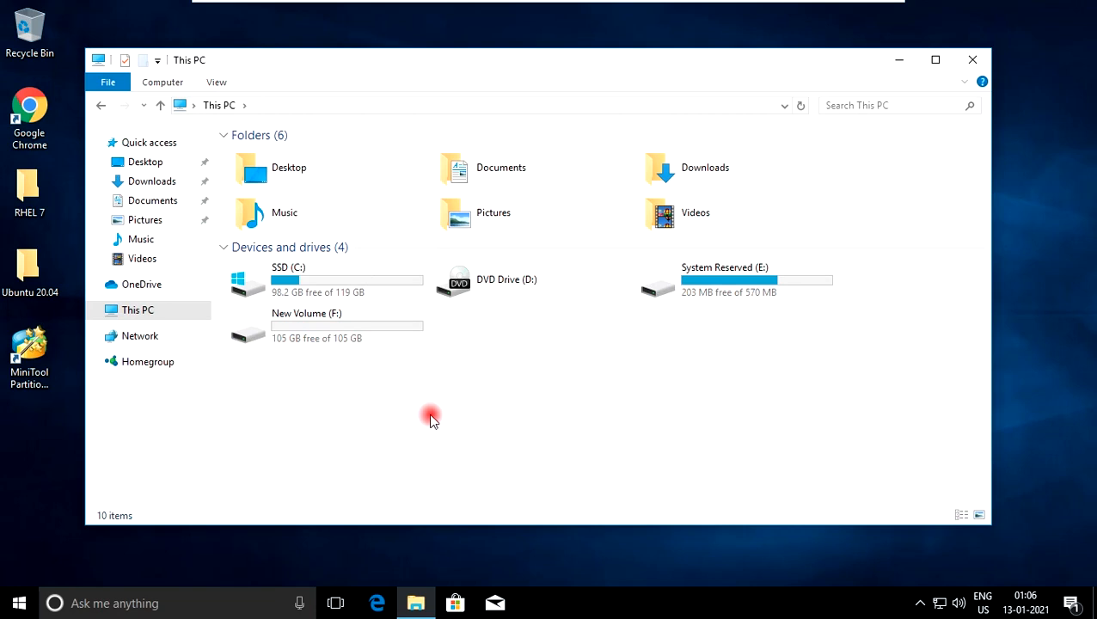
pyautogui.doubleClick(362, 342)
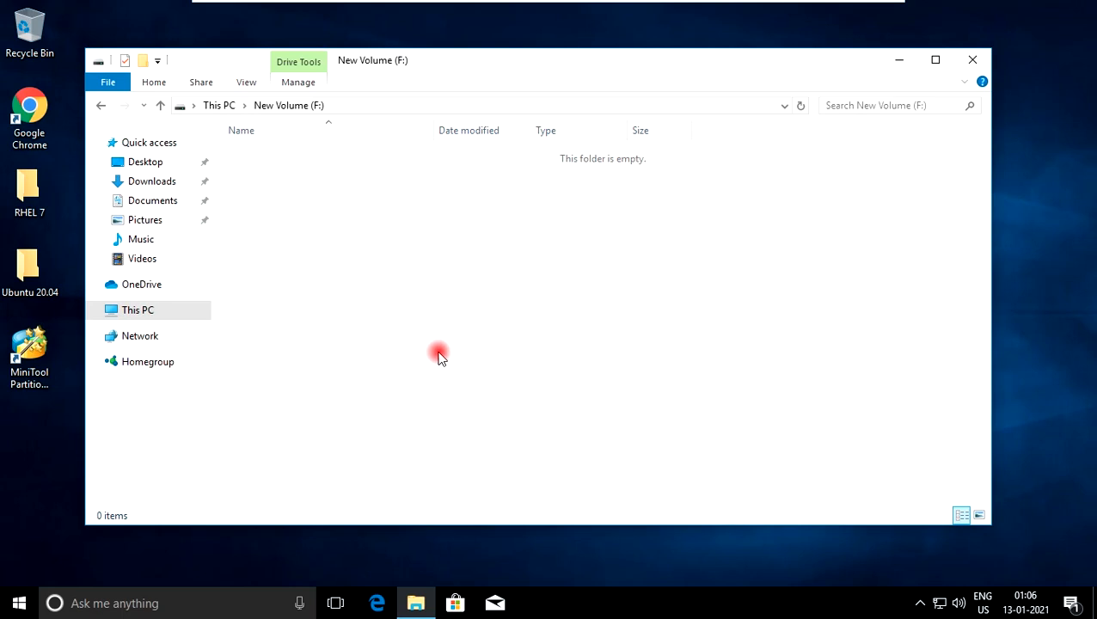
pyautogui.hotkey('alt', 'Left')
pyautogui.click(433, 396)
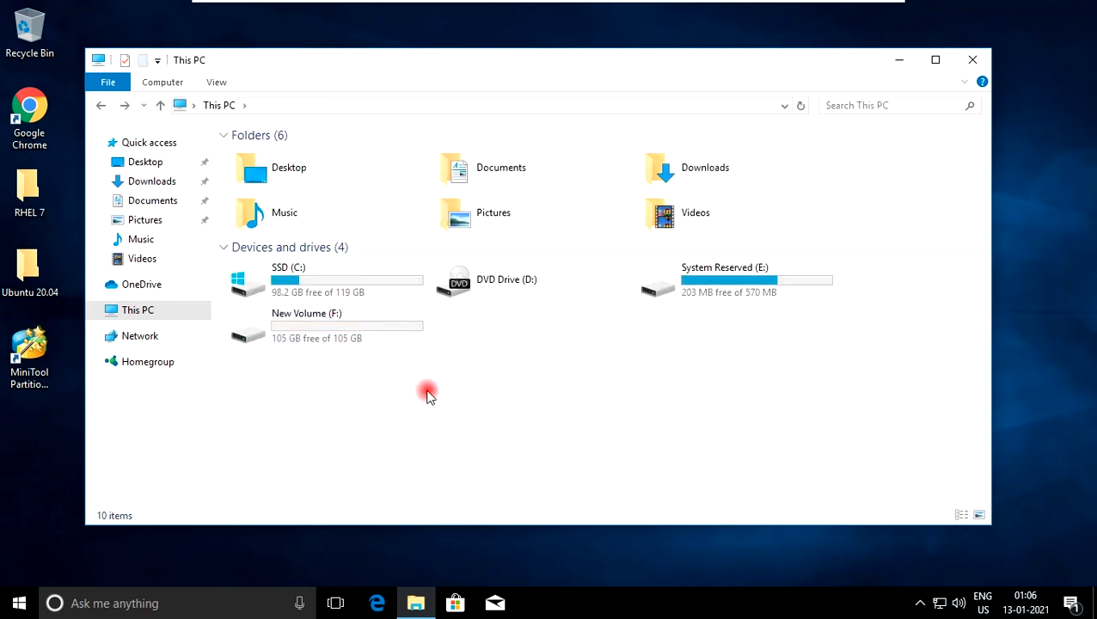
pyautogui.click(973, 62)
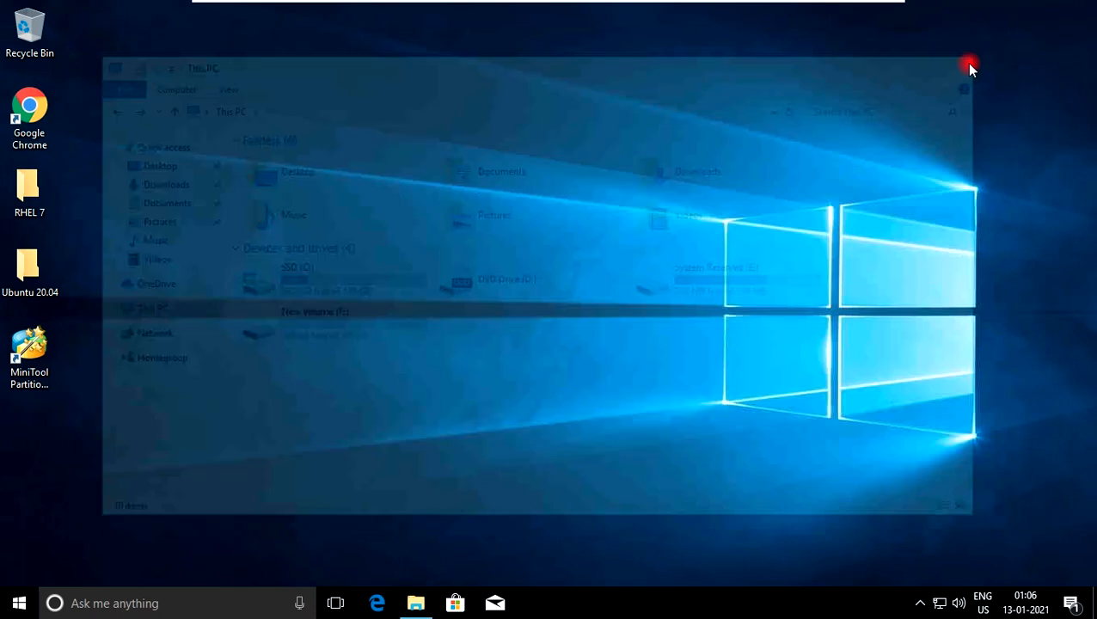
pyautogui.rightClick(592, 176)
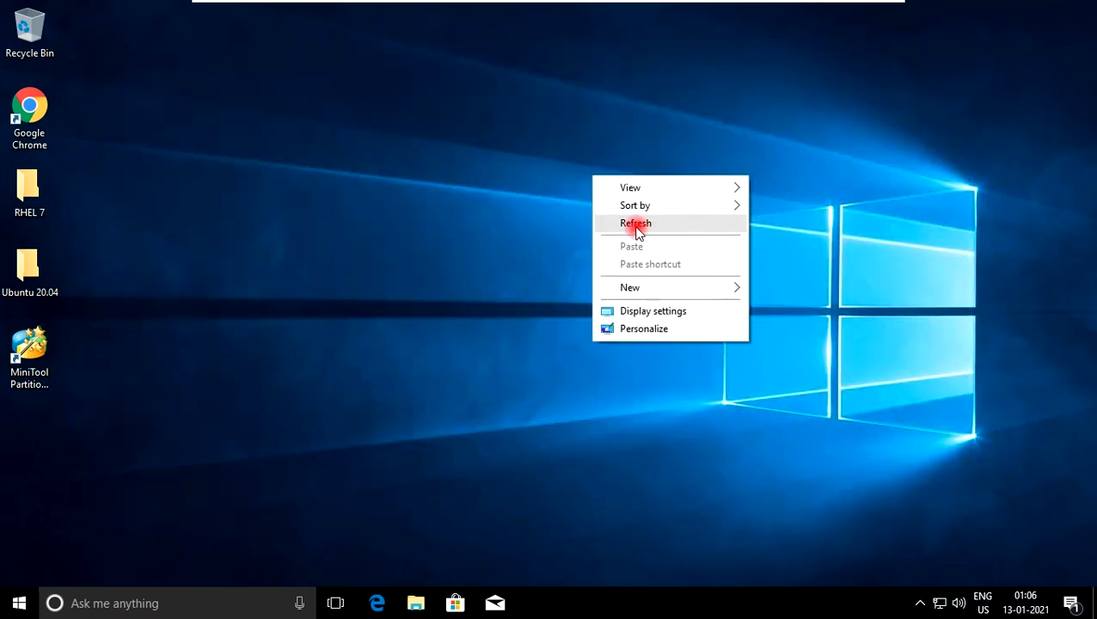
pyautogui.click(641, 231)
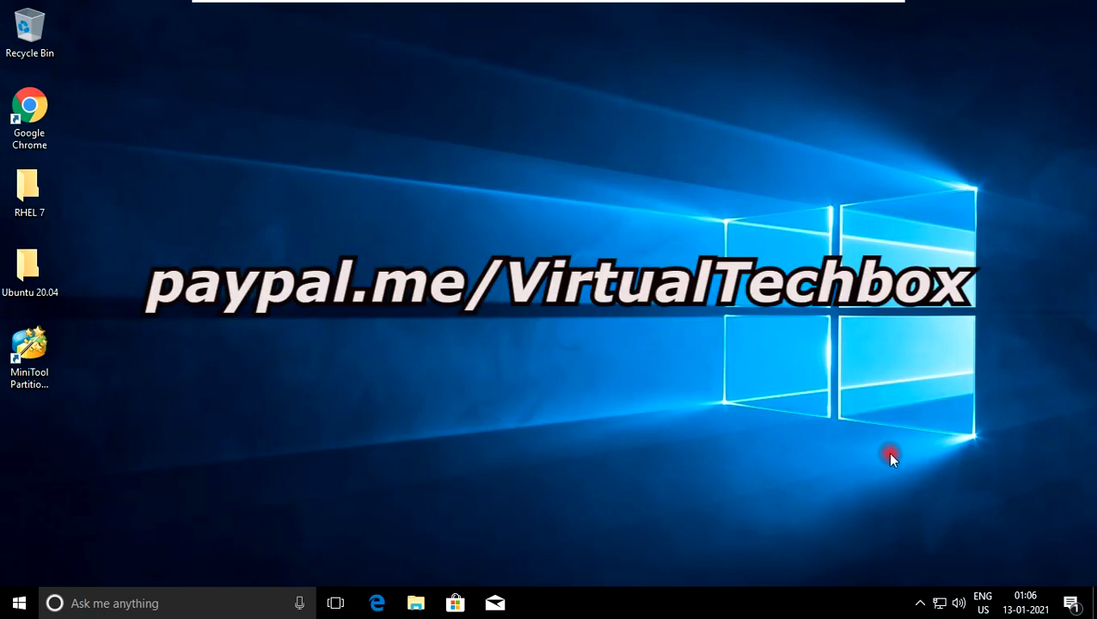
pyautogui.rightClick(812, 250)
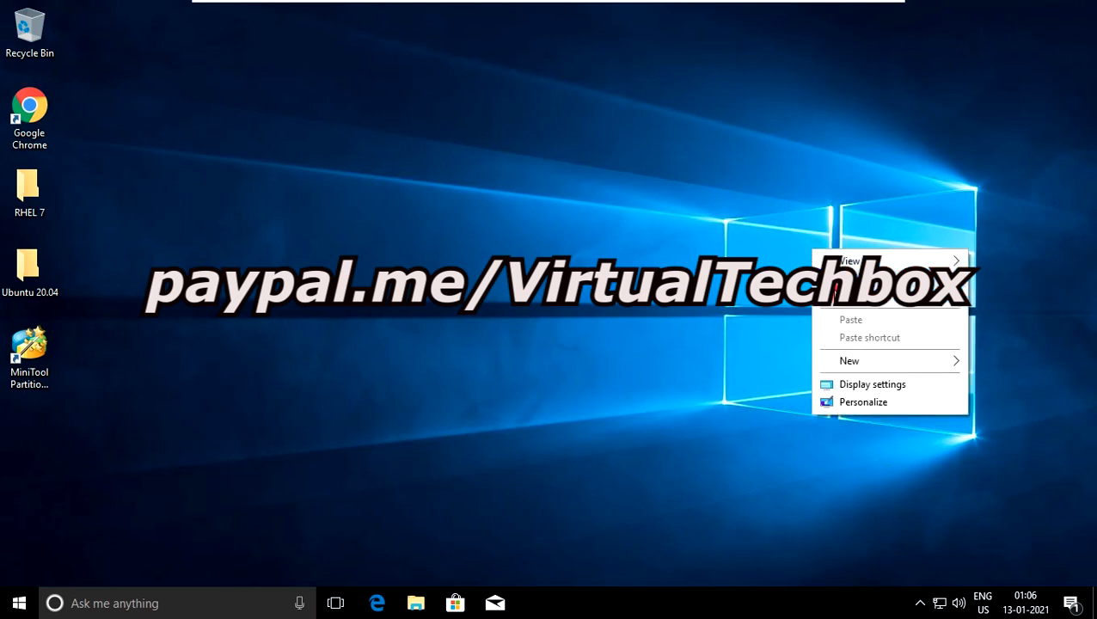
pyautogui.click(839, 303)
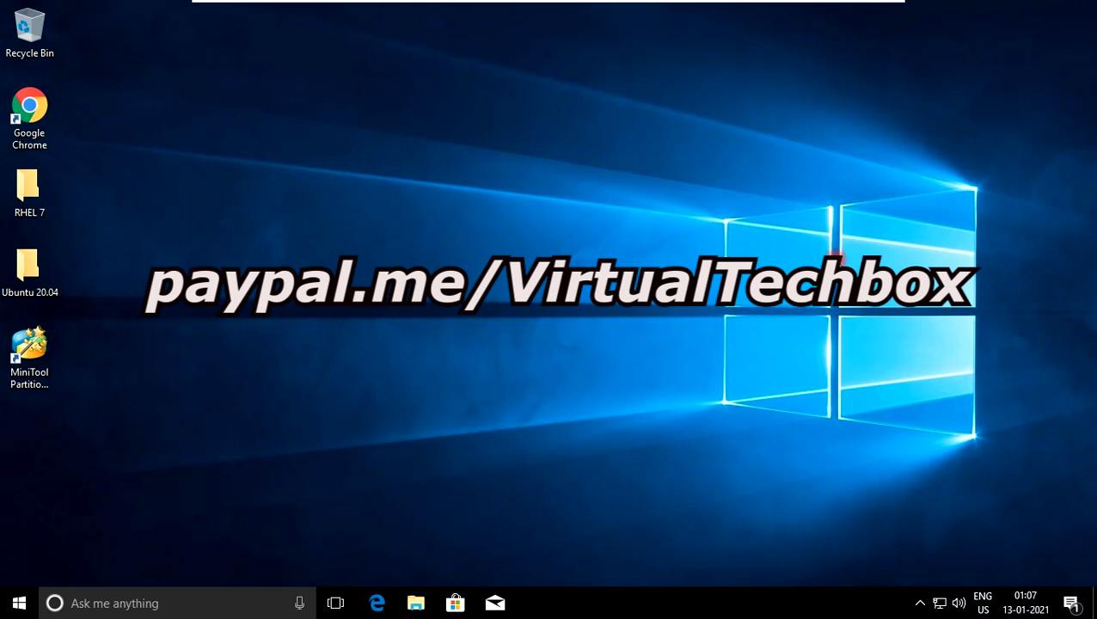
pyautogui.rightClick(841, 266)
pyautogui.click(858, 307)
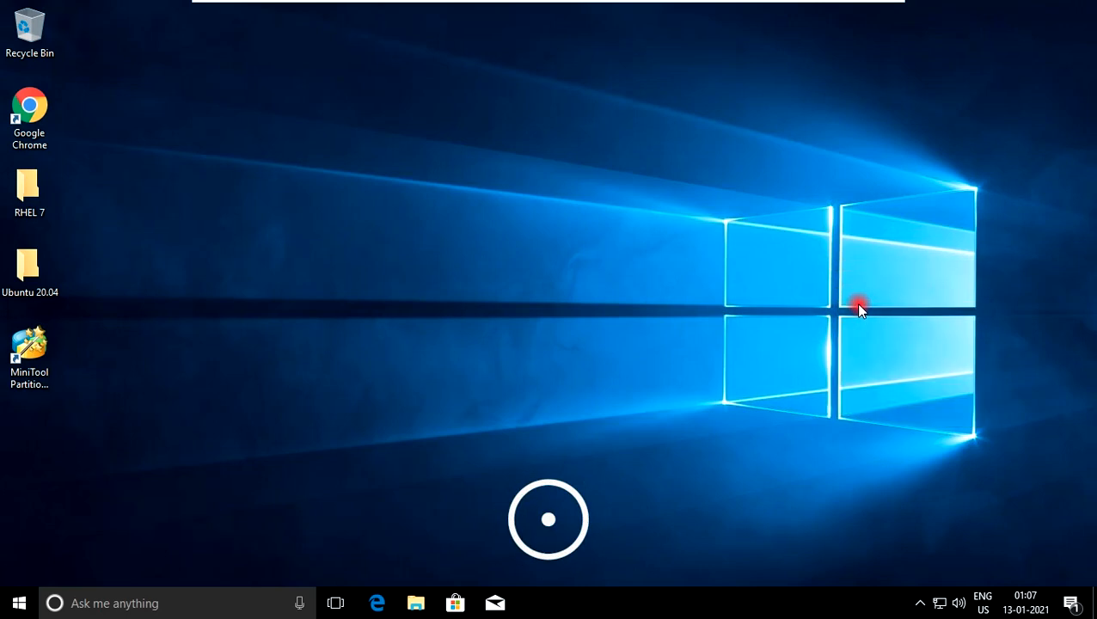